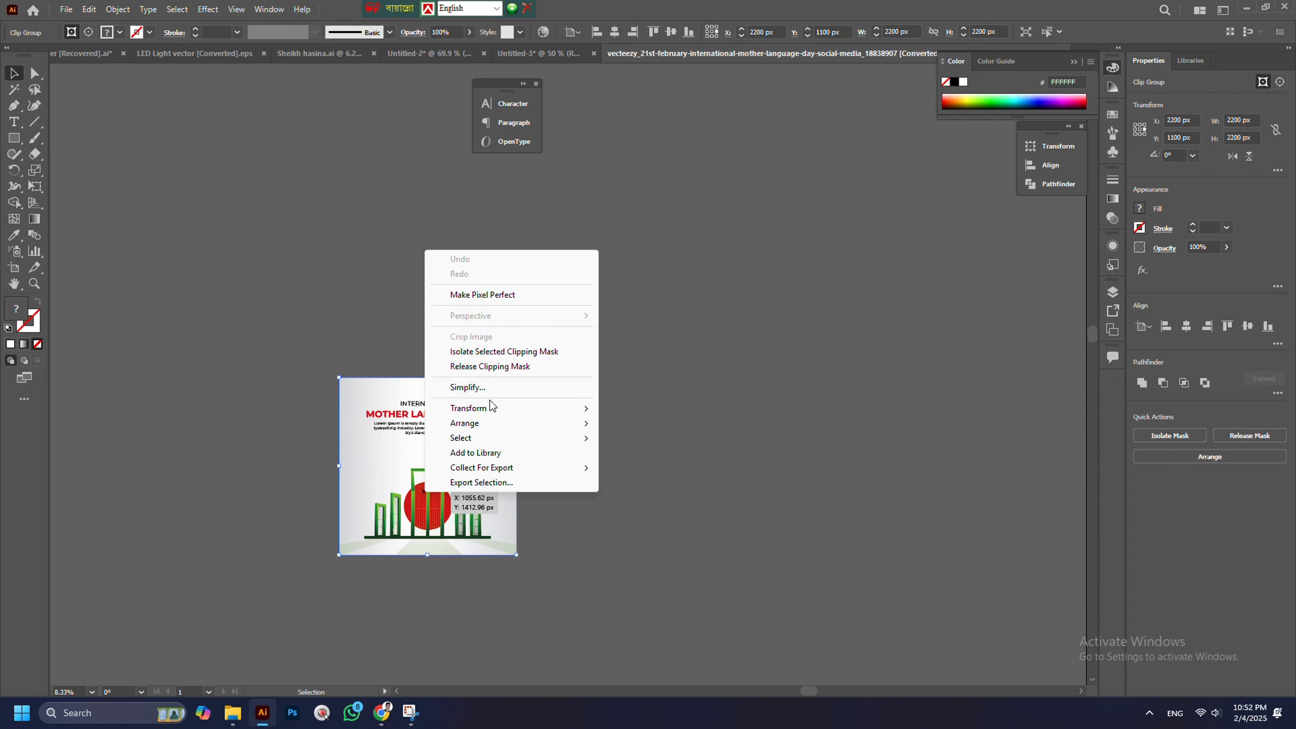
Release the Mother Language Day artwork's clipping mask, move the monument with its red circle off the artwork, and copy it
left_click(489, 367)
left_click(561, 439)
left_click_drag(428, 500, 755, 410)
scroll(785, 409, "up", 3)
key("ctrl+c")
Paste the monument with its red circle into the Untitled-3 document and position it in the lower middle of the green background
left_click(546, 53)
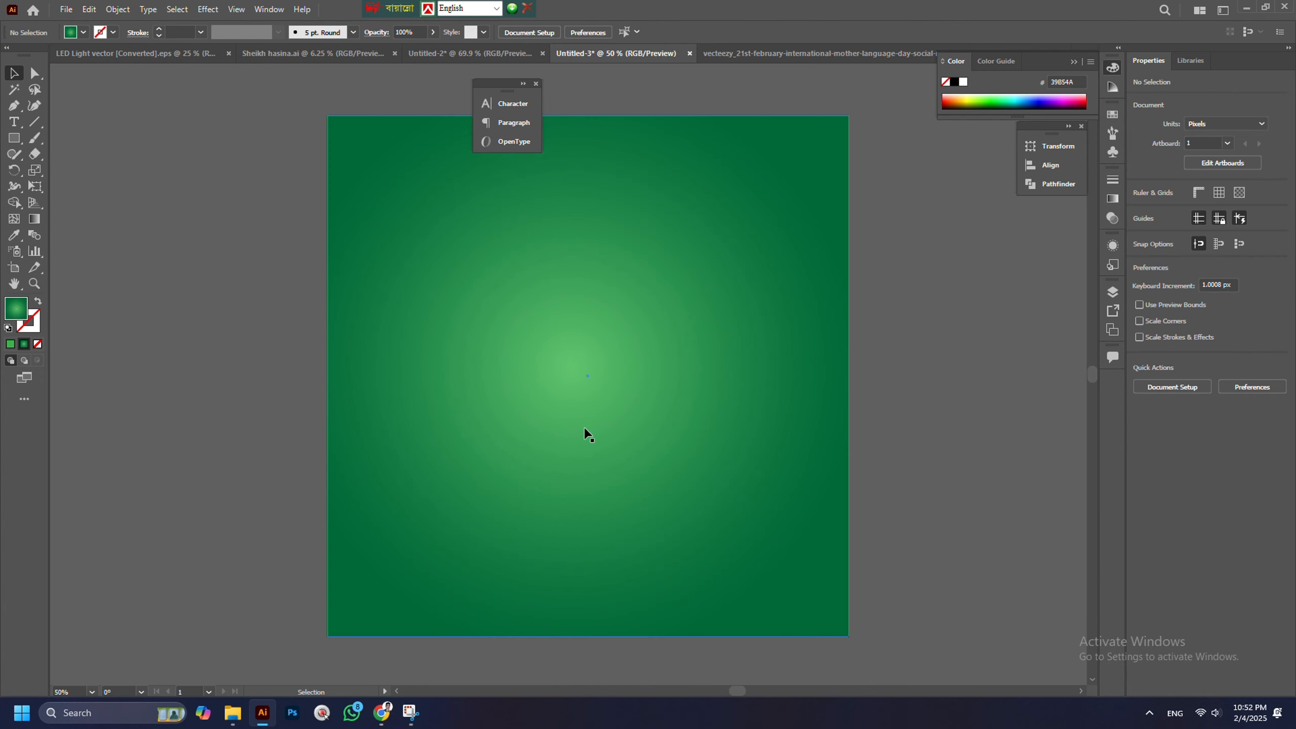
key("ctrl+v")
scroll(571, 396, "down", 2)
left_click_drag(572, 276, 573, 312)
mouse_move(557, 387)
left_mouse_down()
mouse_move(567, 434)
mouse_move(575, 336)
mouse_move(578, 400)
left_mouse_up()
left_click(755, 414)
scroll(608, 438, "up", 2)
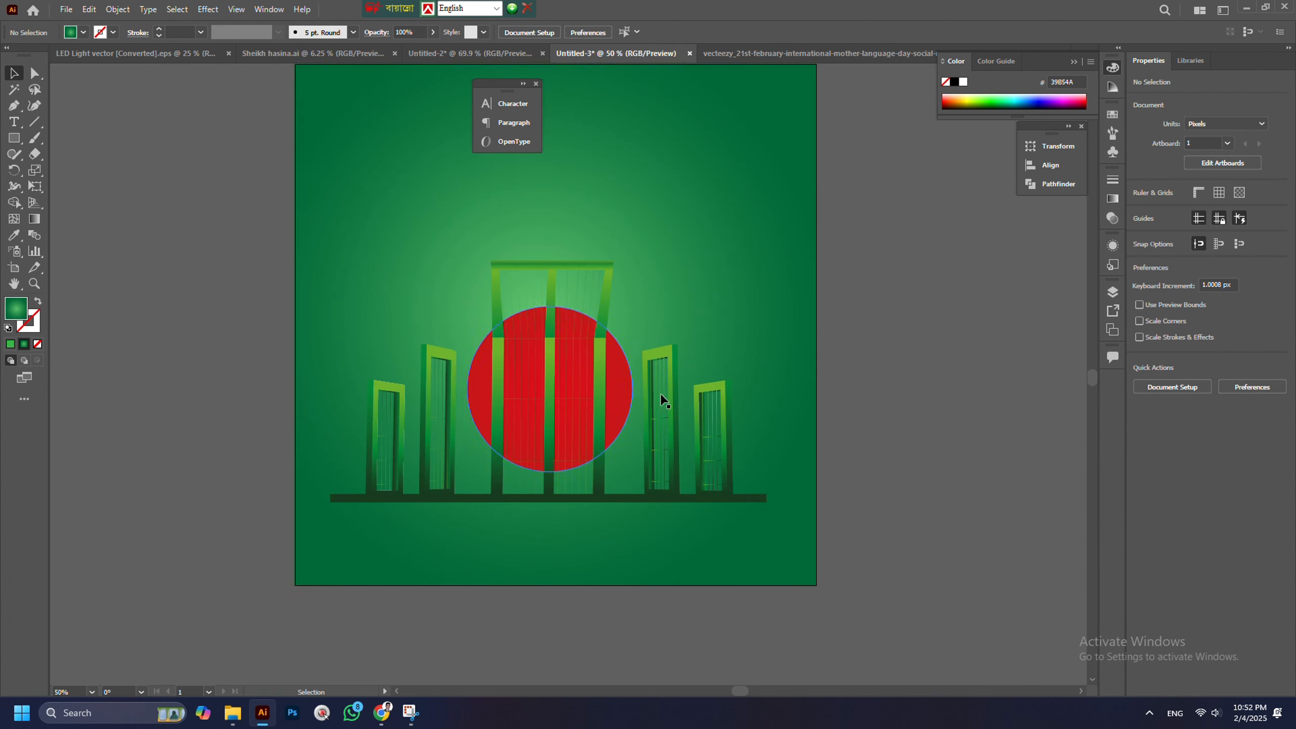
scroll(633, 526, "down", 1)
scroll(569, 574, "up", 1)
Below the artboard, draw a flat ellipse about 886 by 50 px and a rectangle about 886 by 37 px starting at its middle
right_click(14, 138)
left_click(66, 171)
scroll(571, 385, "down", 2)
scroll(585, 375, "up", 2)
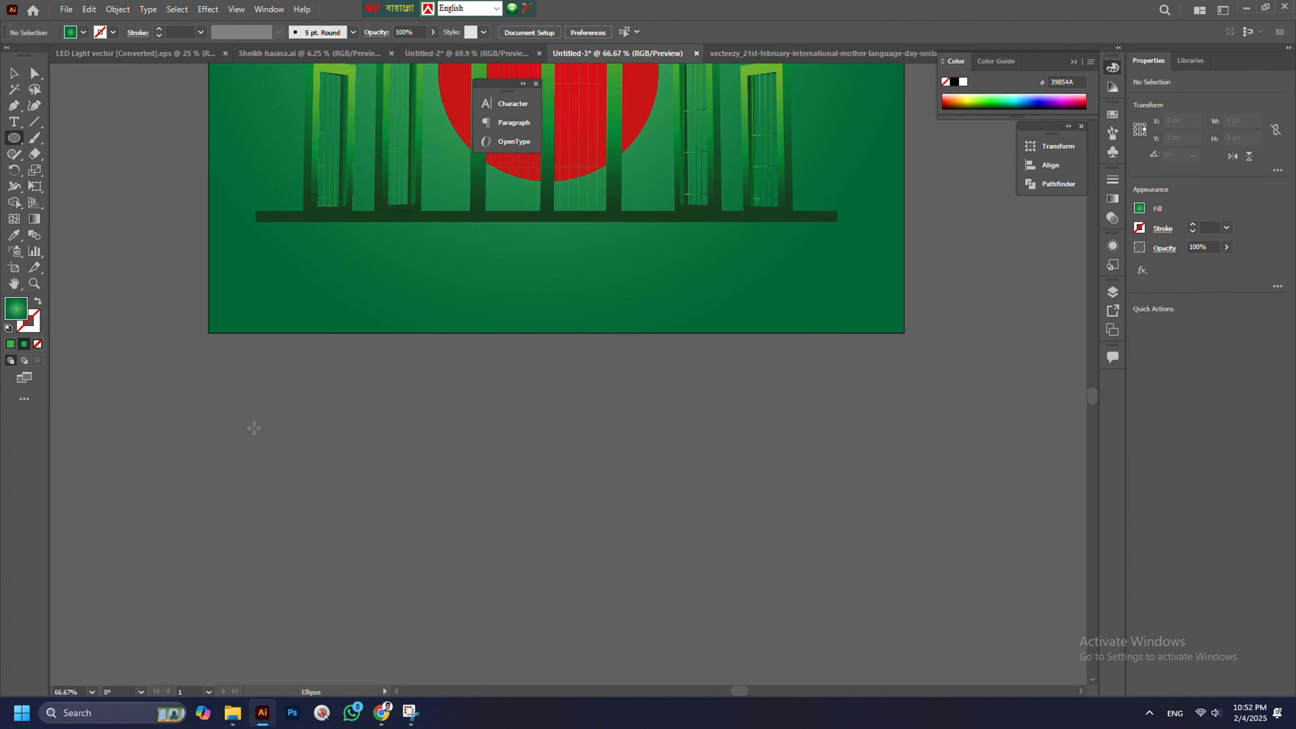
left_click_drag(256, 427, 827, 459)
key("m")
left_click_drag(256, 442, 827, 467)
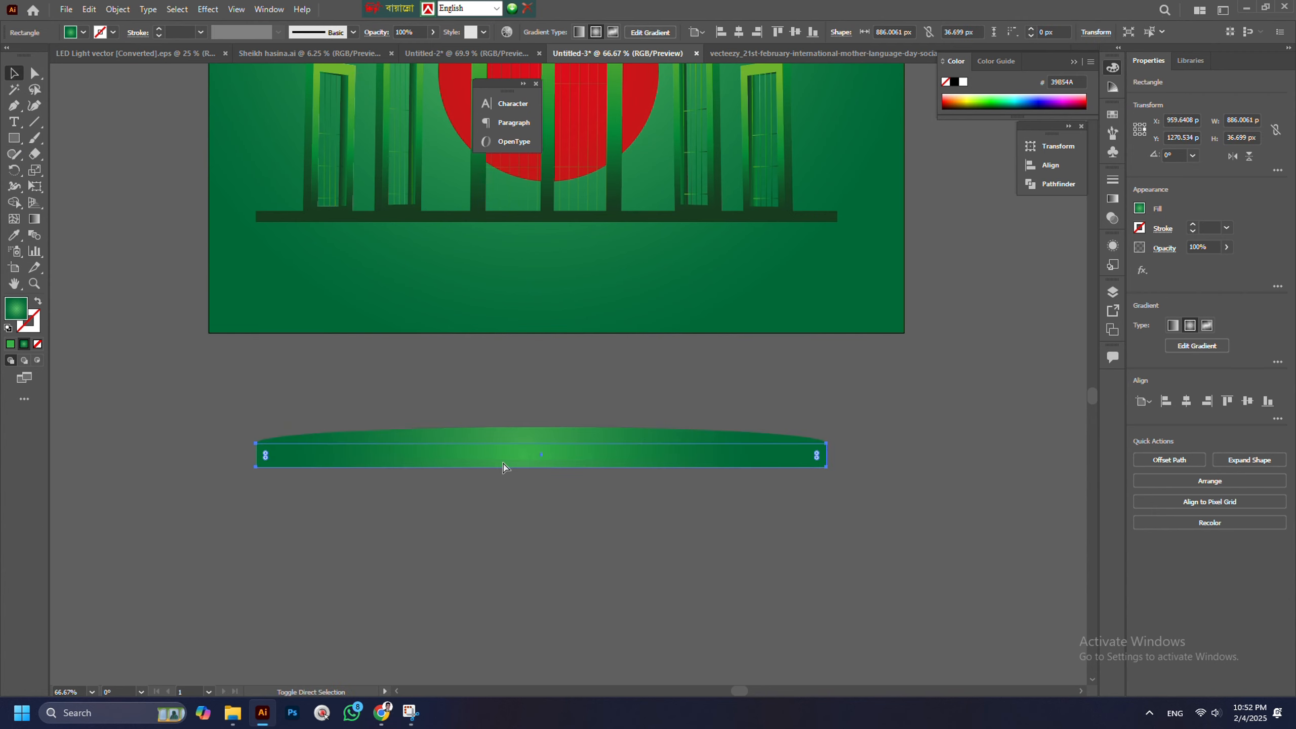
Duplicate the flat ellipse down onto the rectangle's lower edge
left_click(498, 386)
left_click_drag(520, 443, 541, 467)
left_click(573, 527)
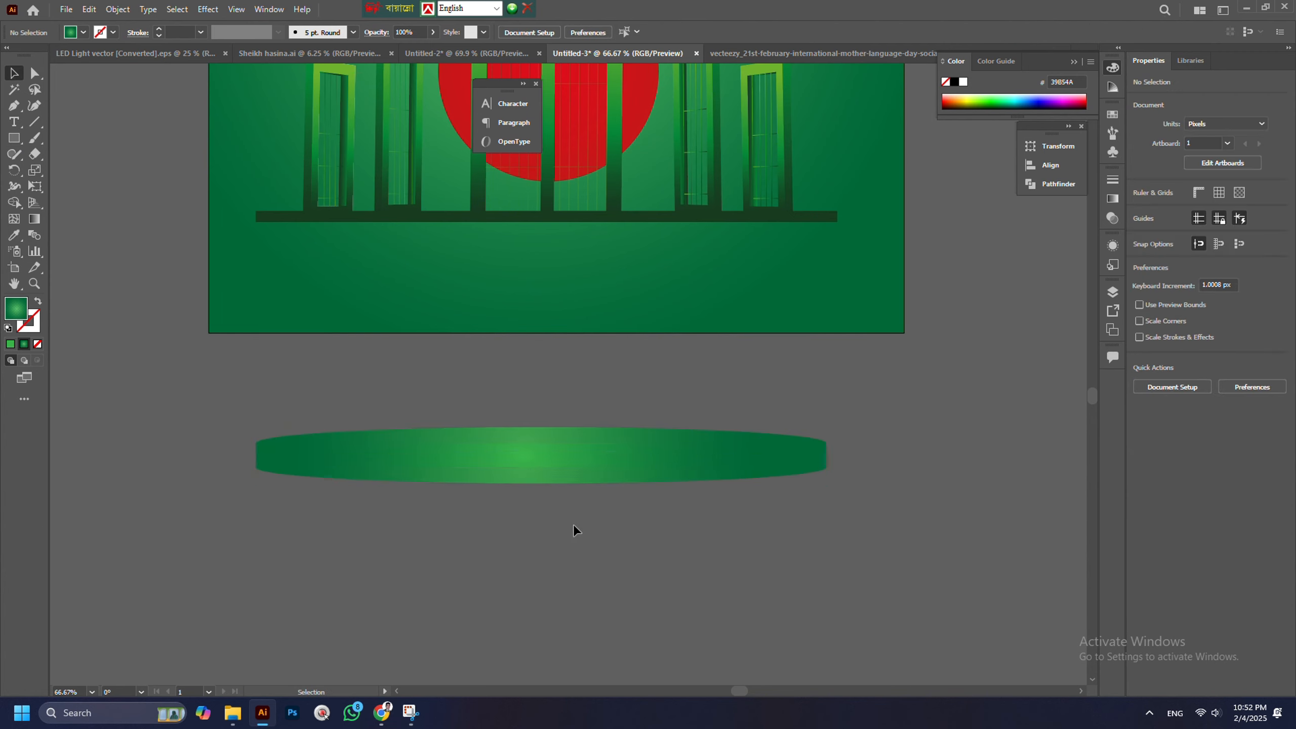
Try shifting the lower ellipse's radial gradient towards the left part of the shape
scroll(540, 471, "up", 2)
scroll(581, 485, "down", 1)
left_click(582, 485)
left_click(35, 219)
left_click_drag(516, 519, 716, 487)
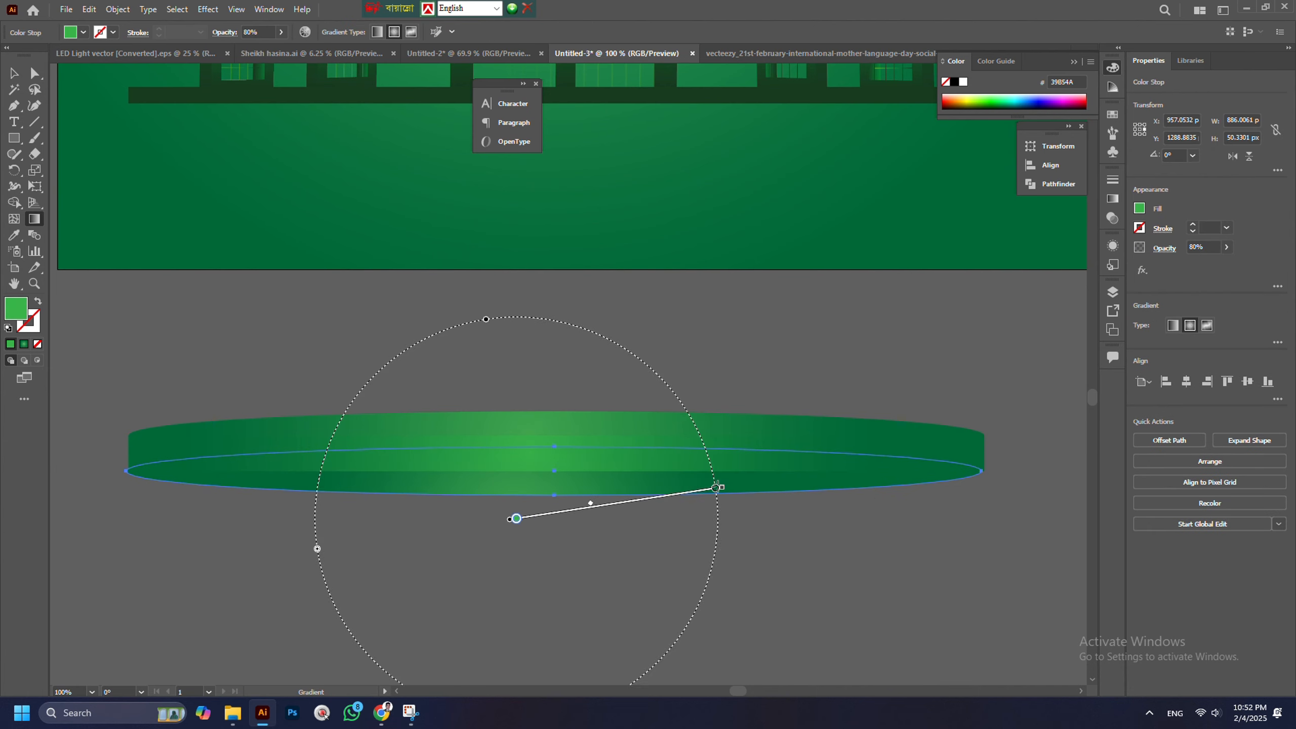
left_click_drag(244, 506, 406, 493)
scroll(541, 476, "down", 1)
scroll(599, 481, "up", 1)
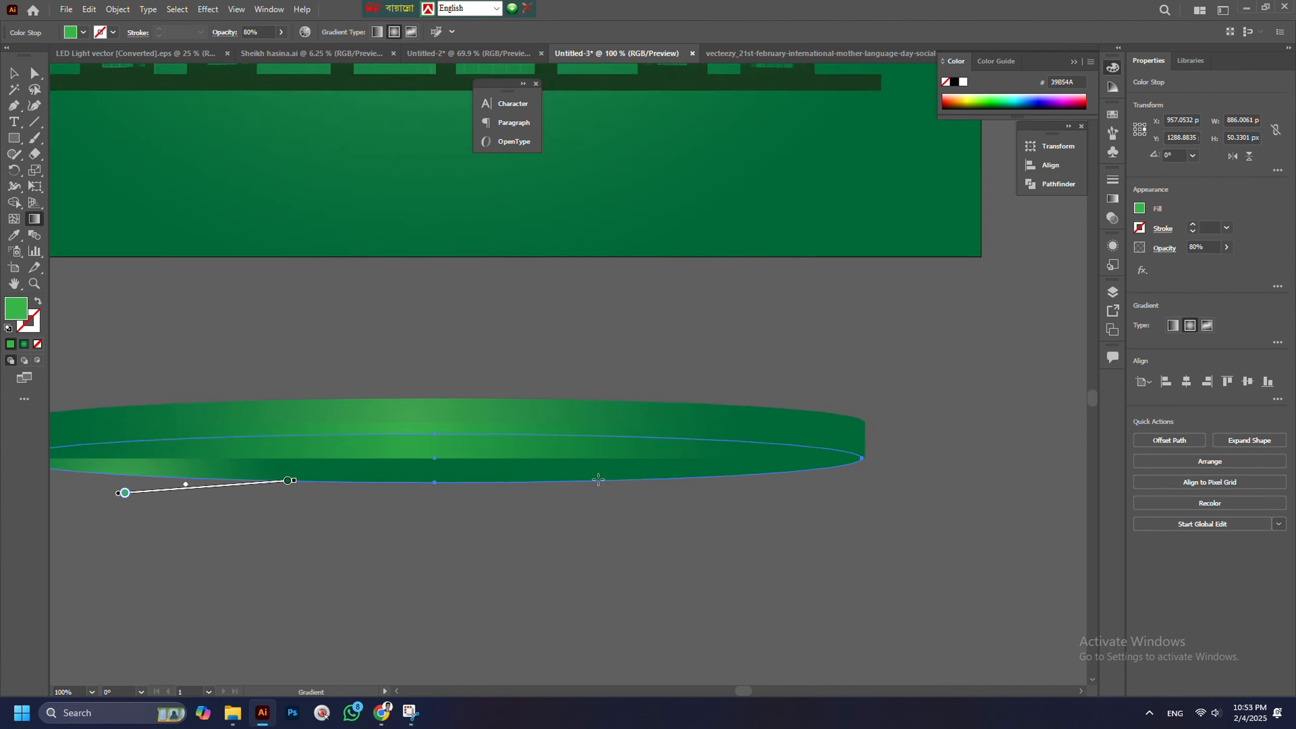
scroll(599, 480, "down", 1)
left_click(14, 73)
left_click(591, 492)
scroll(594, 487, "up", 1)
scroll(601, 458, "down", 1)
Redraw the lower ellipse's radial gradient with its light highlight near the middle of the shape
left_click(465, 453)
key("g")
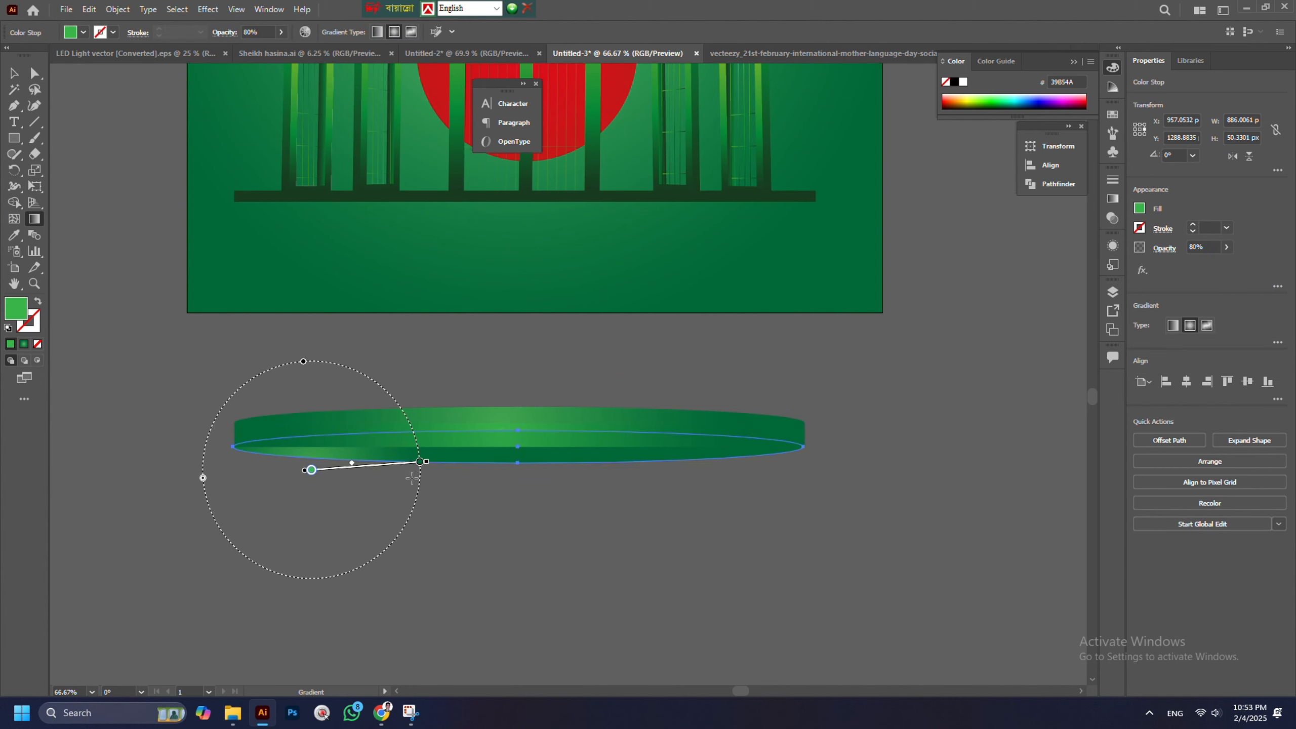
left_click_drag(506, 457, 640, 450)
left_click(15, 73)
scroll(548, 454, "up", 1)
Line up the ends of the lower ellipse with the rectangle's left and right edges
left_click(533, 431)
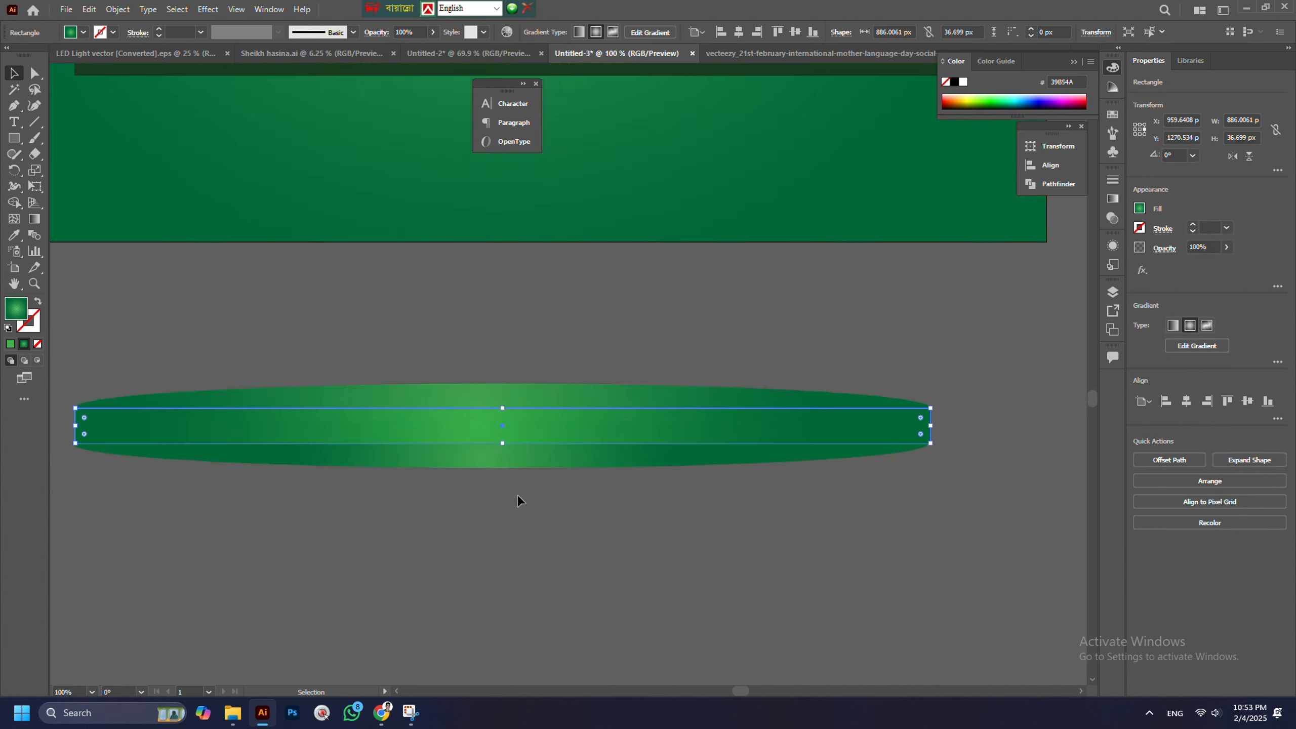
scroll(587, 490, "down", 2)
left_click(336, 412)
scroll(378, 480, "up", 3)
left_click(373, 447)
left_click(337, 485)
scroll(339, 484, "down", 4)
scroll(623, 483, "up", 4)
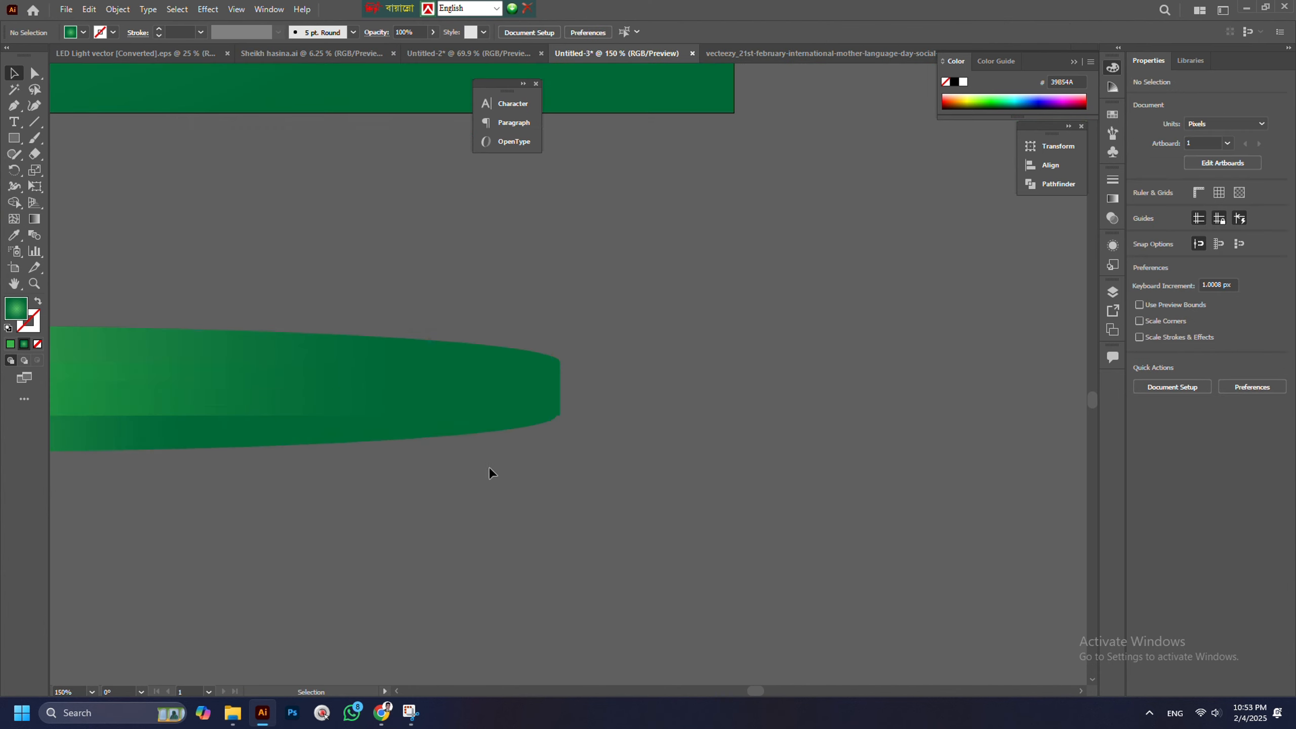
left_click(503, 424)
left_click_drag(561, 416, 559, 415)
left_click(707, 482)
scroll(714, 482, "down", 4)
left_click_drag(393, 427, 761, 510)
left_click(623, 505)
scroll(564, 482, "up", 2)
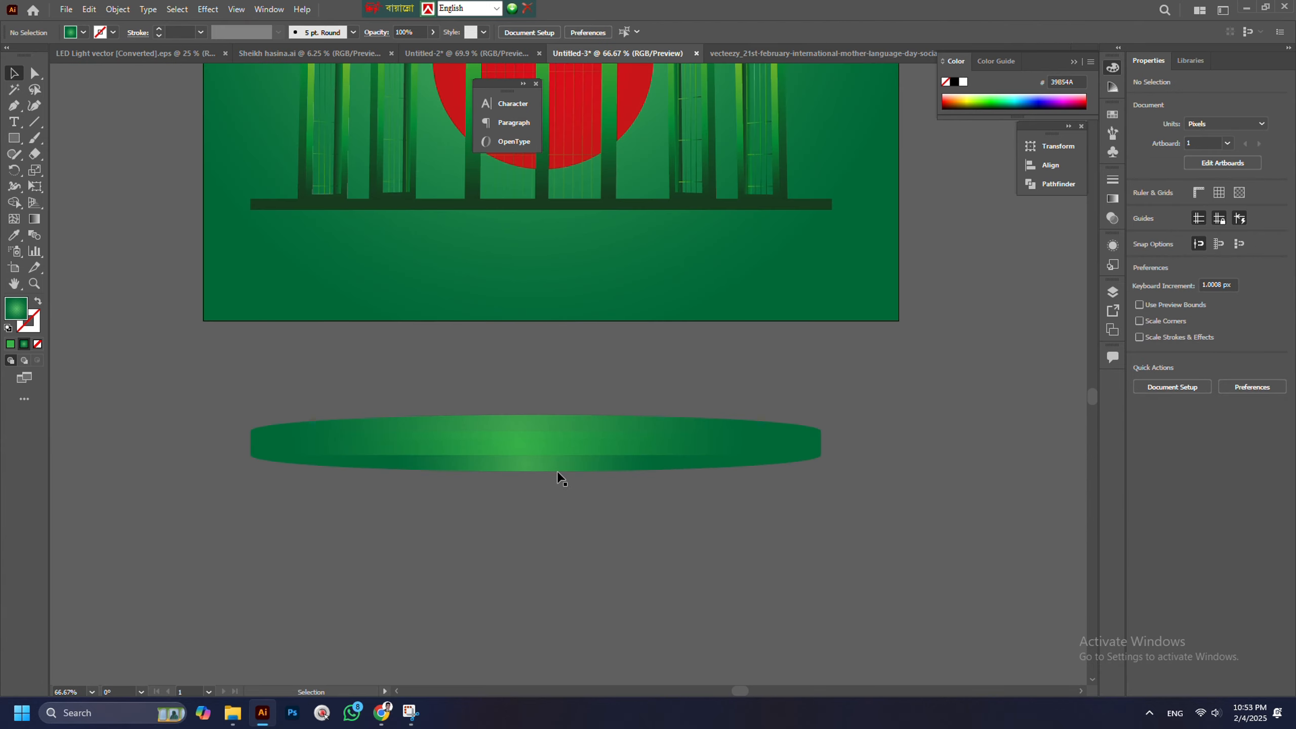
Redraw the rectangle's radial gradient with the highlight slightly right of its centre, fading towards both ends
left_click(551, 445)
left_click(35, 218)
left_click_drag(235, 442, 620, 449)
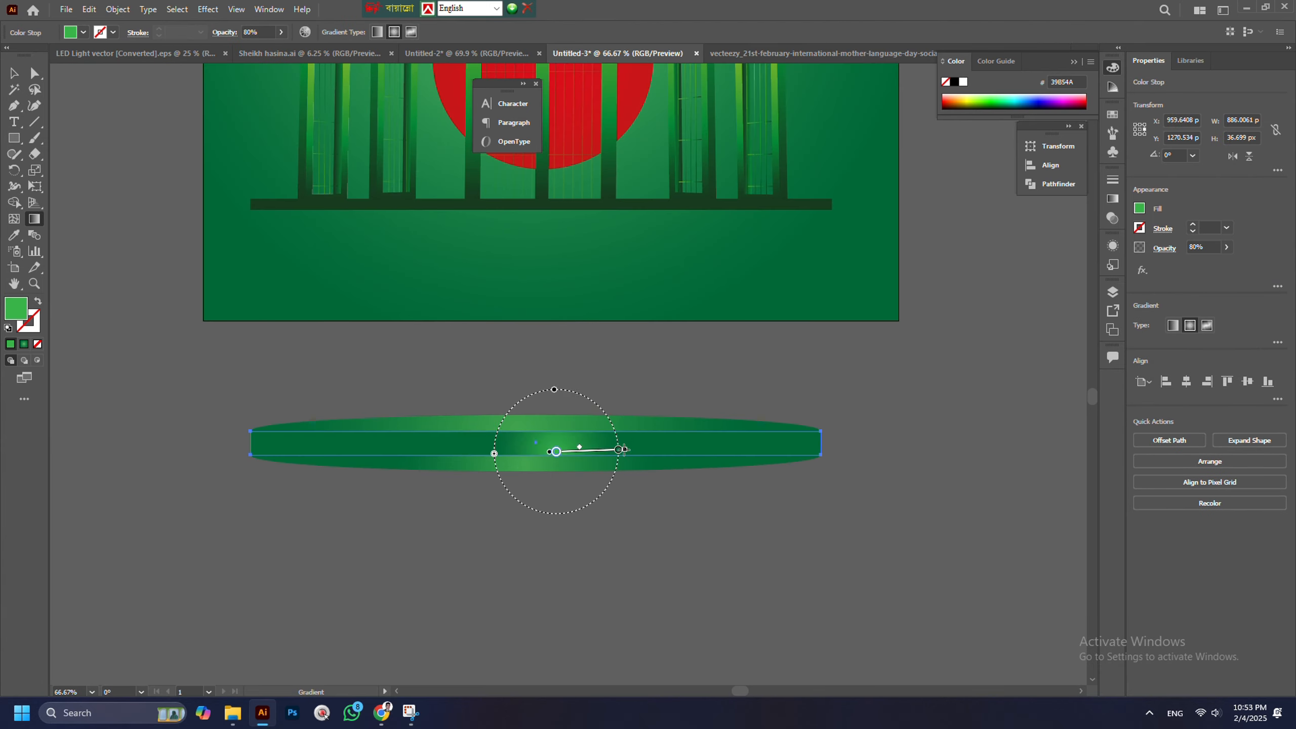
left_click_drag(802, 444, 685, 454)
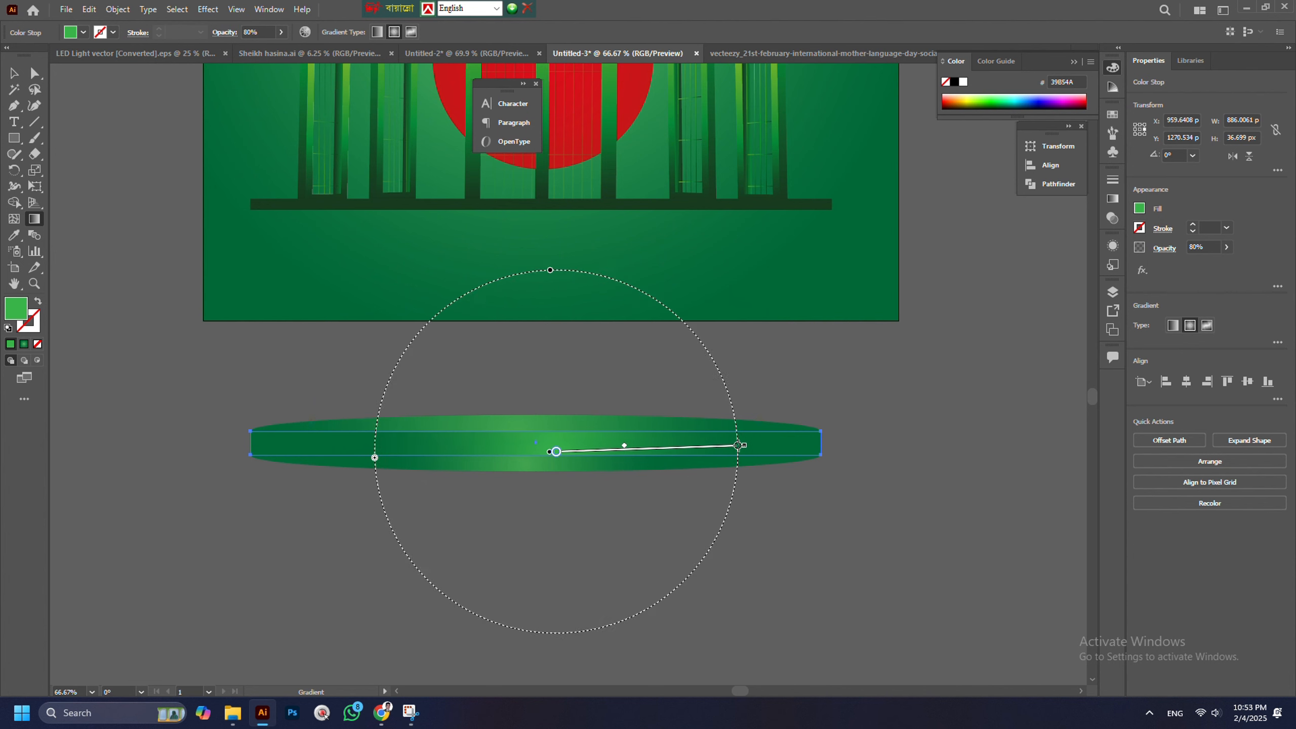
left_click(13, 73)
left_click_drag(203, 406, 506, 554)
left_click(507, 555)
Reduce the height of the lower ellipse slightly and fine-tune its lower edge
left_click(530, 468)
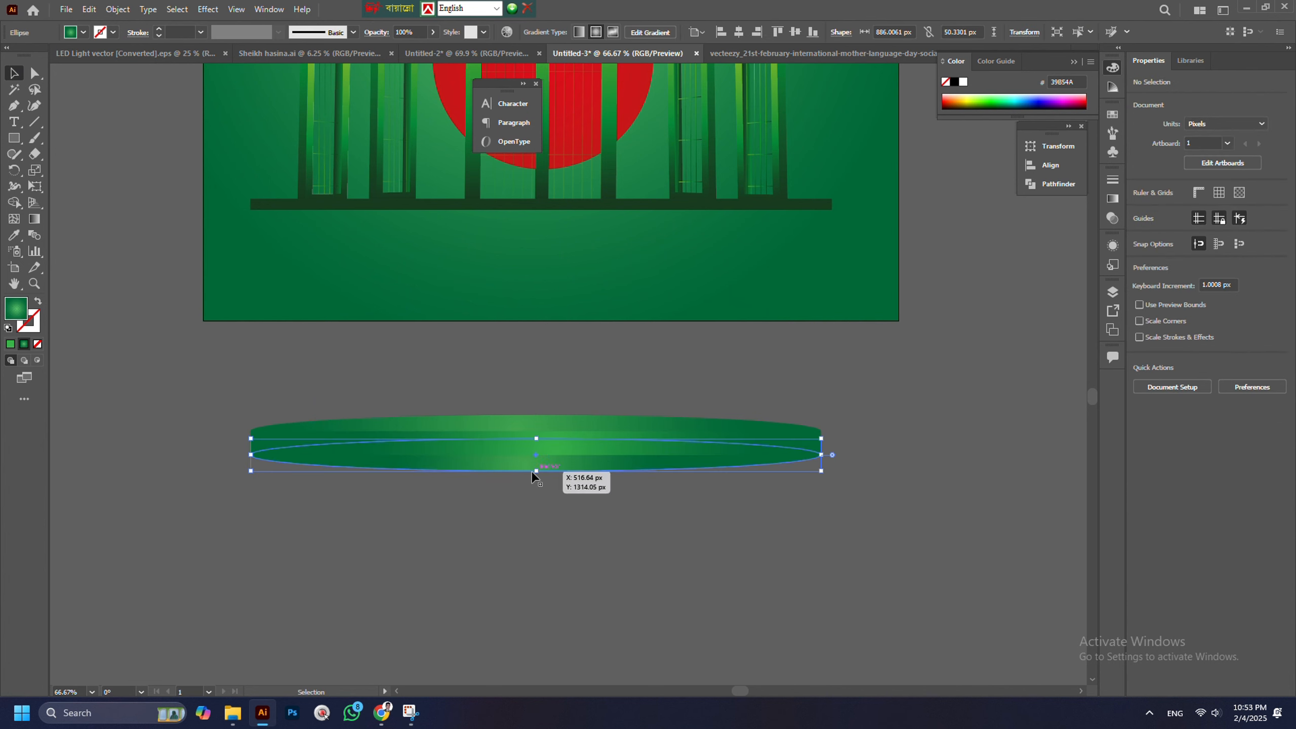
left_click_drag(536, 470, 535, 465)
left_click(553, 476)
scroll(553, 476, "up", 1)
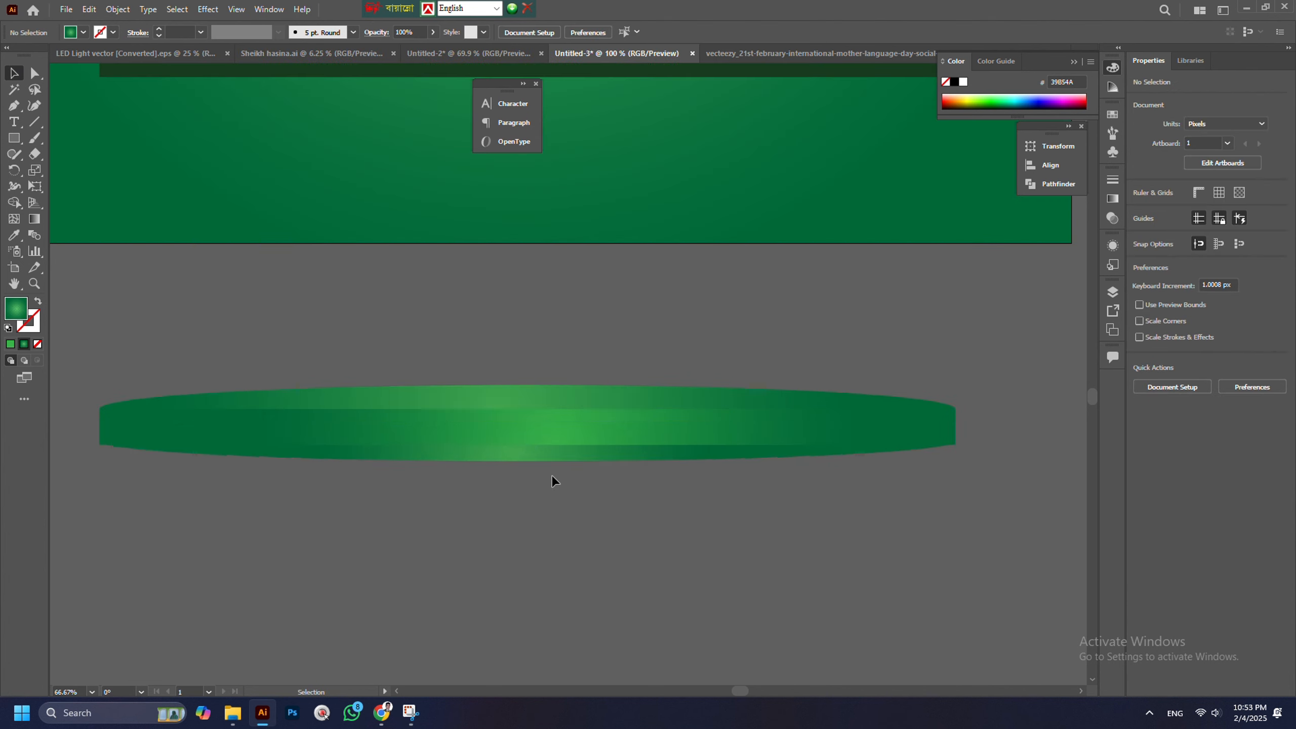
left_click(583, 462)
scroll(948, 443, "up", 2)
left_click_drag(479, 466, 482, 469)
Move the finished base onto the artboard beneath the monument and widen it to about 910 px
scroll(613, 457, "down", 3)
scroll(688, 489, "down", 2)
left_click_drag(688, 489, 688, 364)
scroll(766, 354, "up", 3)
left_click_drag(861, 372, 888, 372)
scroll(826, 457, "down", 3)
left_click(777, 528)
left_click(757, 425)
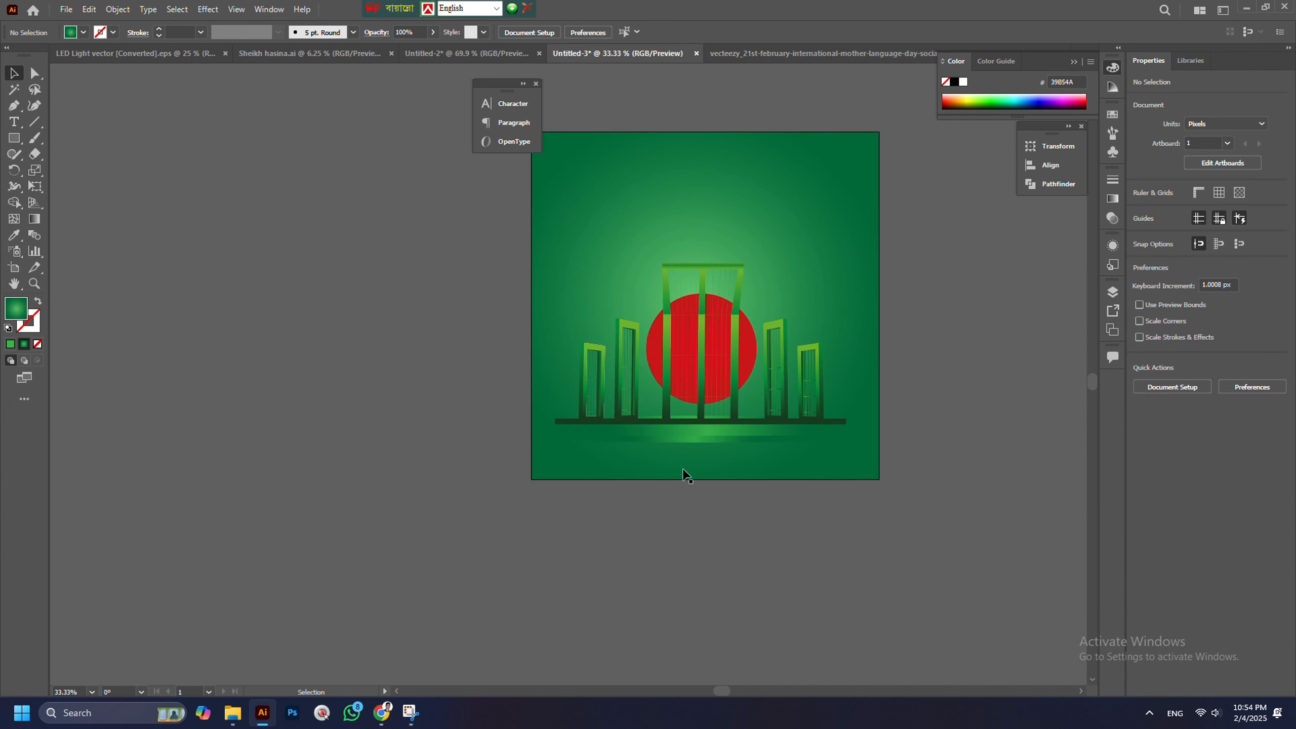
Fit the base closely under the monument's dark bar and reduce its height to about 52 px
scroll(685, 472, "up", 2)
left_click_drag(704, 427, 708, 436)
left_click(722, 616)
scroll(710, 582, "down", 2)
left_click(710, 525)
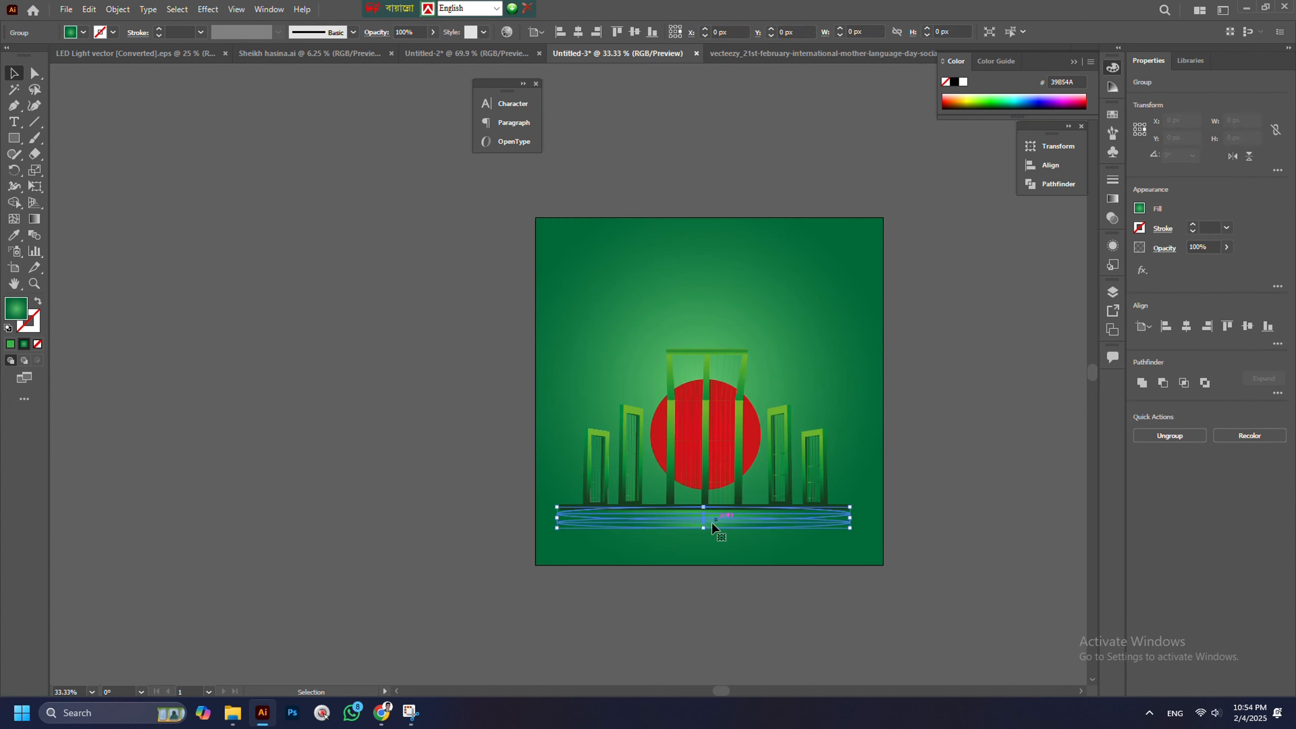
scroll(708, 525, "up", 2)
mouse_move(699, 537)
left_mouse_down()
mouse_move(706, 521)
mouse_move(685, 555)
left_mouse_up()
left_click(715, 589)
scroll(717, 589, "down", 1)
left_click(715, 536)
scroll(714, 537, "up", 3)
scroll(689, 553, "down", 5)
left_click(739, 569)
scroll(784, 529, "up", 2)
Select the base together with the monument and move both slightly up on the poster
left_click(739, 514)
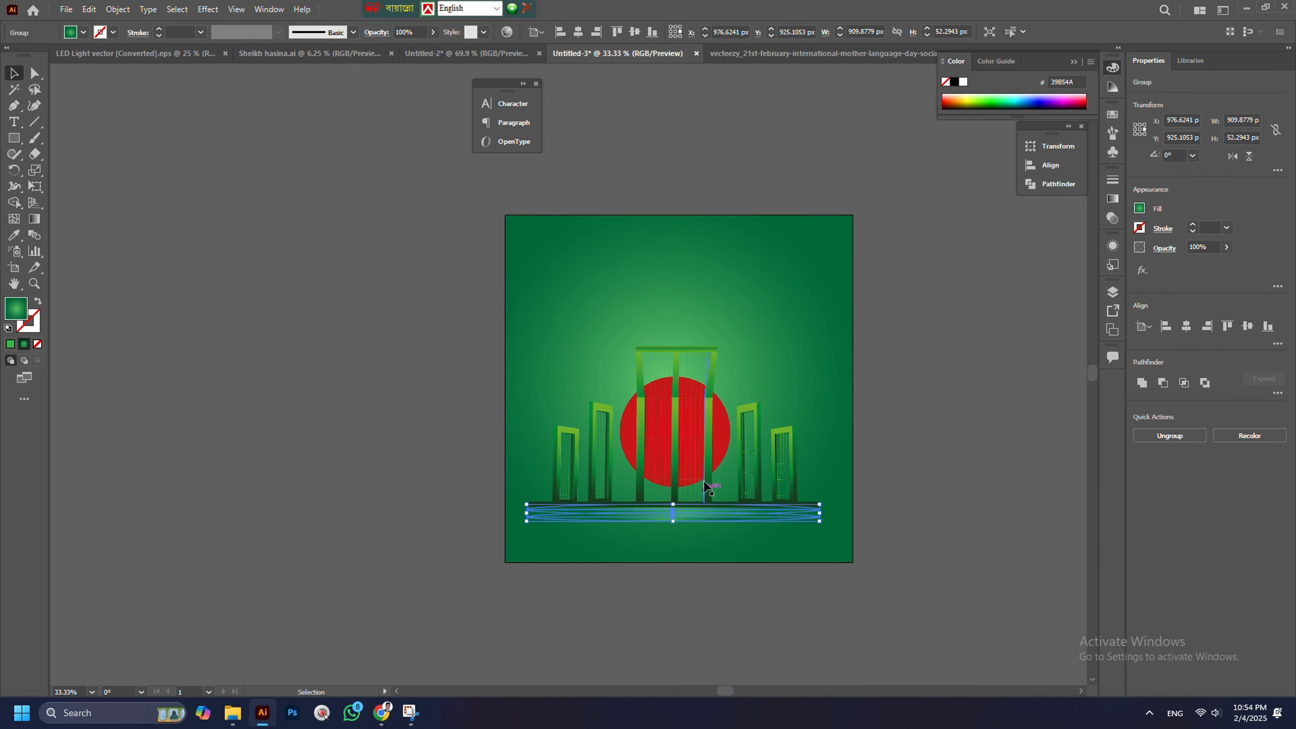
left_click(710, 484, "shift")
left_click_drag(678, 449, 680, 442)
left_click(708, 531)
scroll(708, 524, "down", 1)
scroll(708, 521, "up", 1)
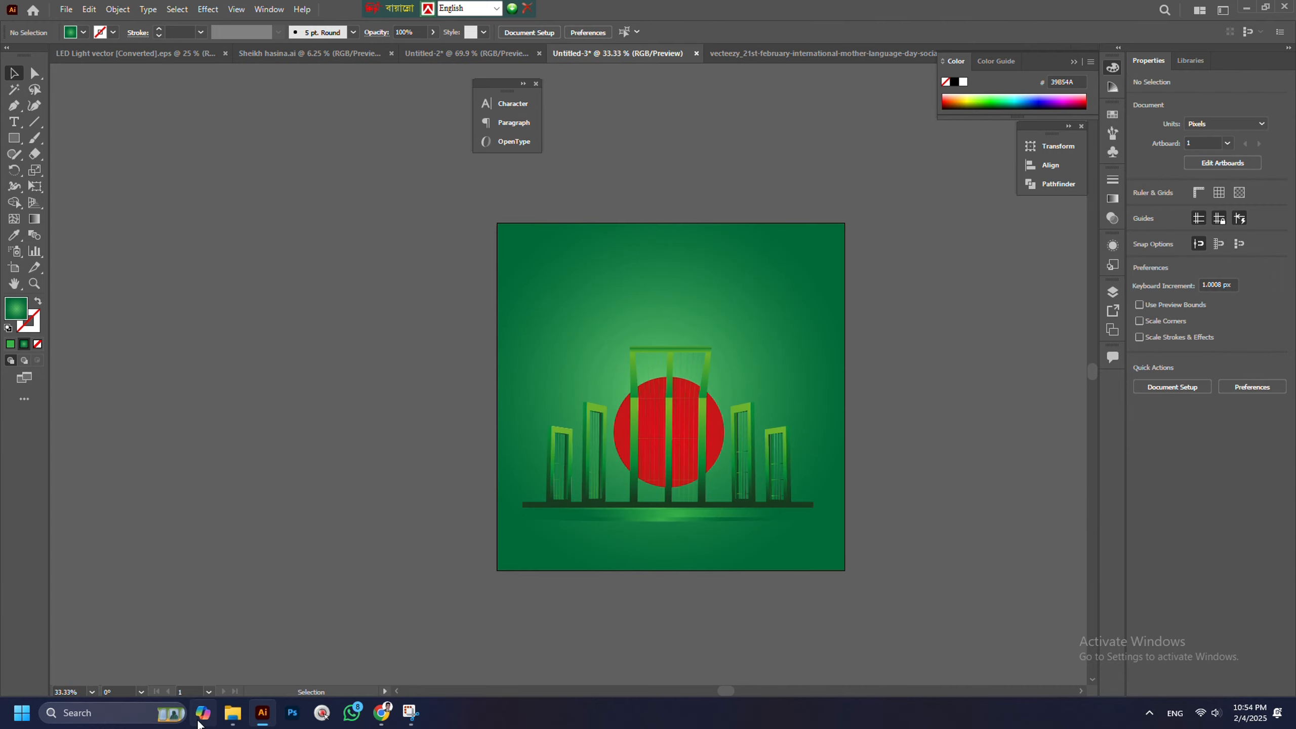
Place the language movement crowd PNG over the monument on the poster and send it to the back
left_click(233, 713)
left_click(18, 39)
left_click_drag(277, 171, 648, 395)
scroll(685, 321, "down", 2)
scroll(675, 309, "up", 2)
left_click_drag(666, 263, 694, 324)
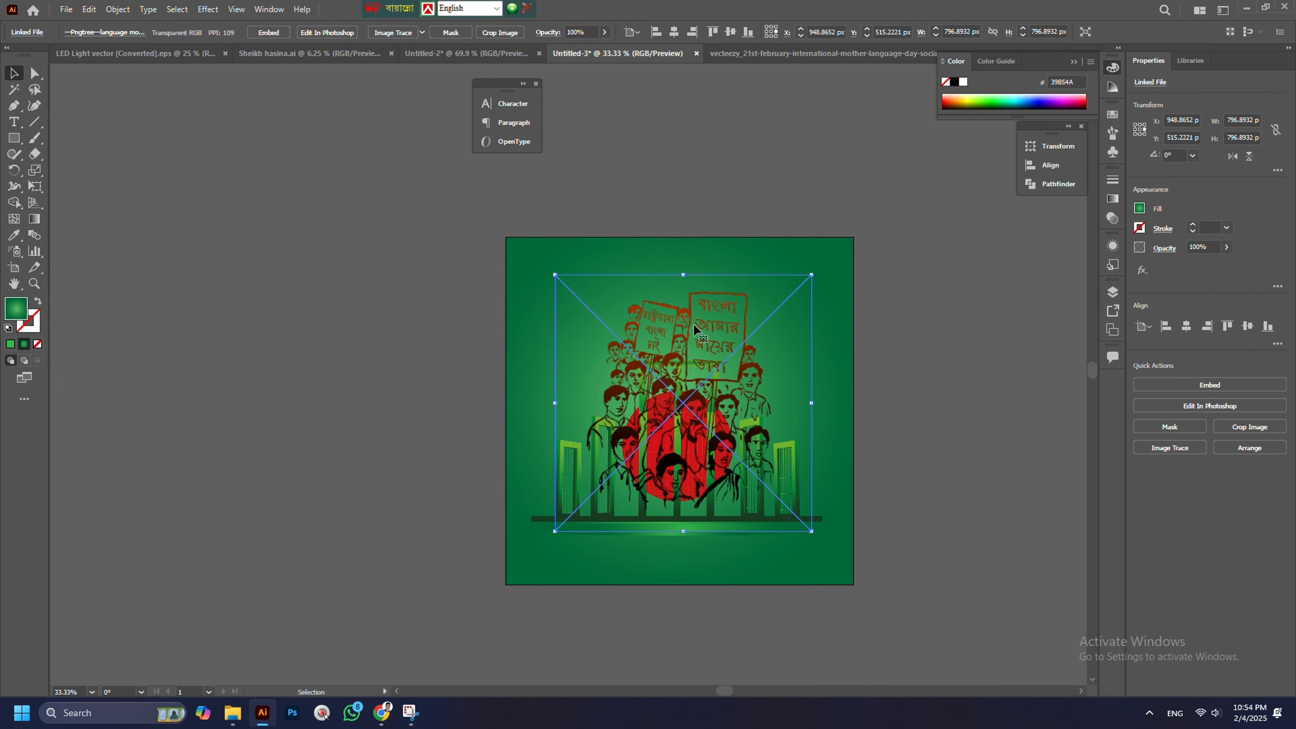
key("ctrl+shift+[")
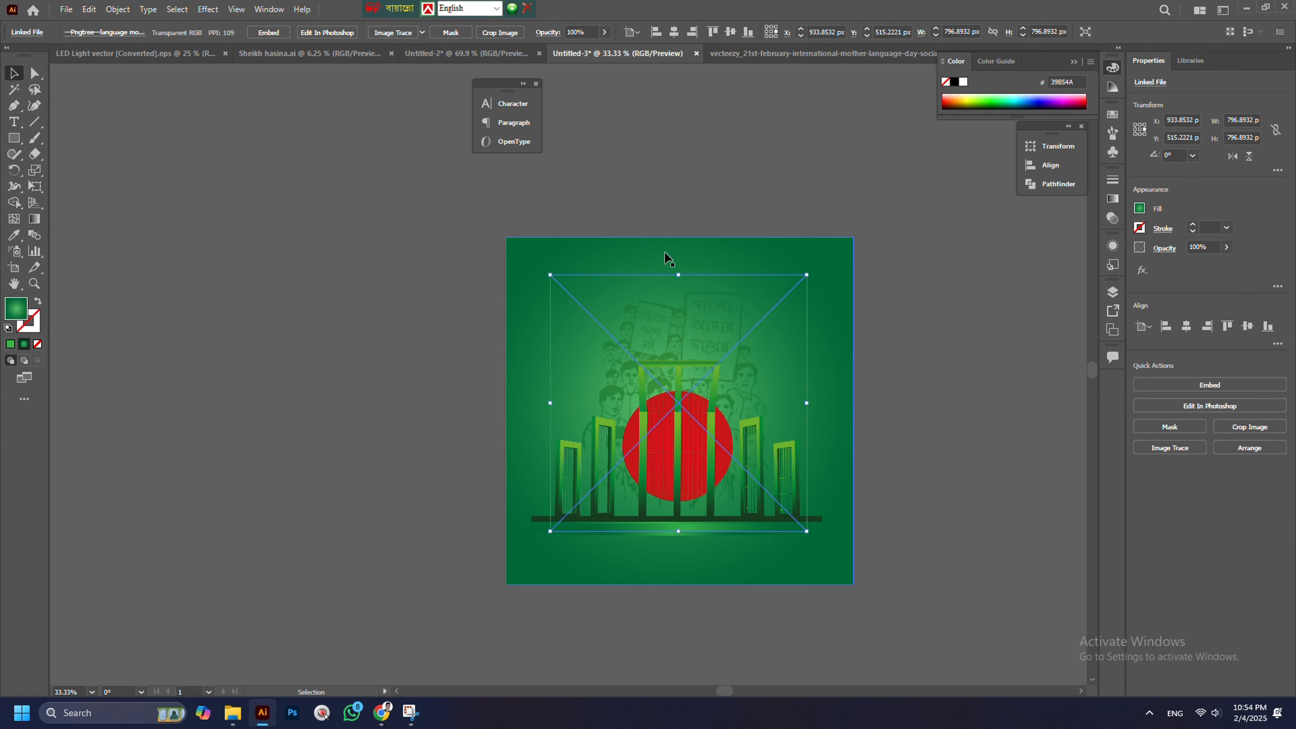
Move the crowd image up so its frame reaches the upper edge of the poster
left_click_drag(679, 275, 689, 237)
left_click_drag(677, 531, 682, 493)
left_click_drag(683, 321, 684, 341)
key("ctrl+z")
left_click(685, 362)
left_click(701, 318)
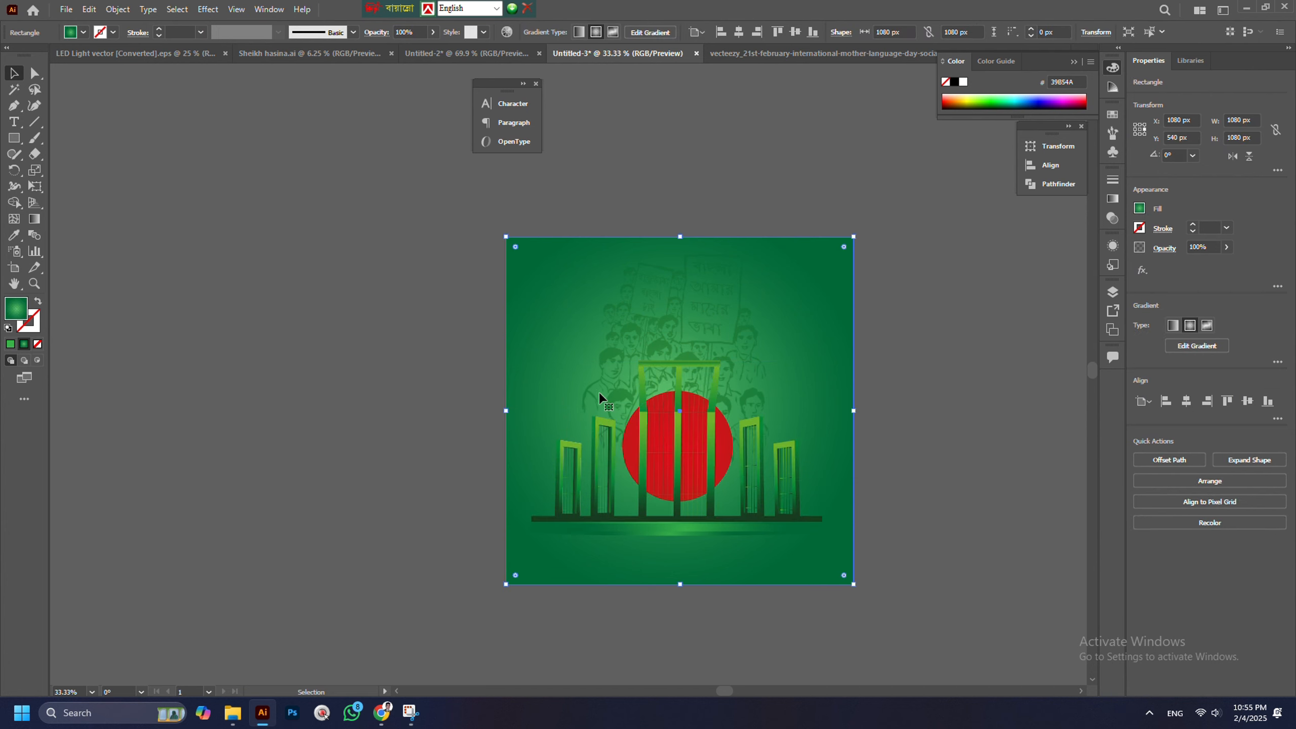
left_click(686, 337)
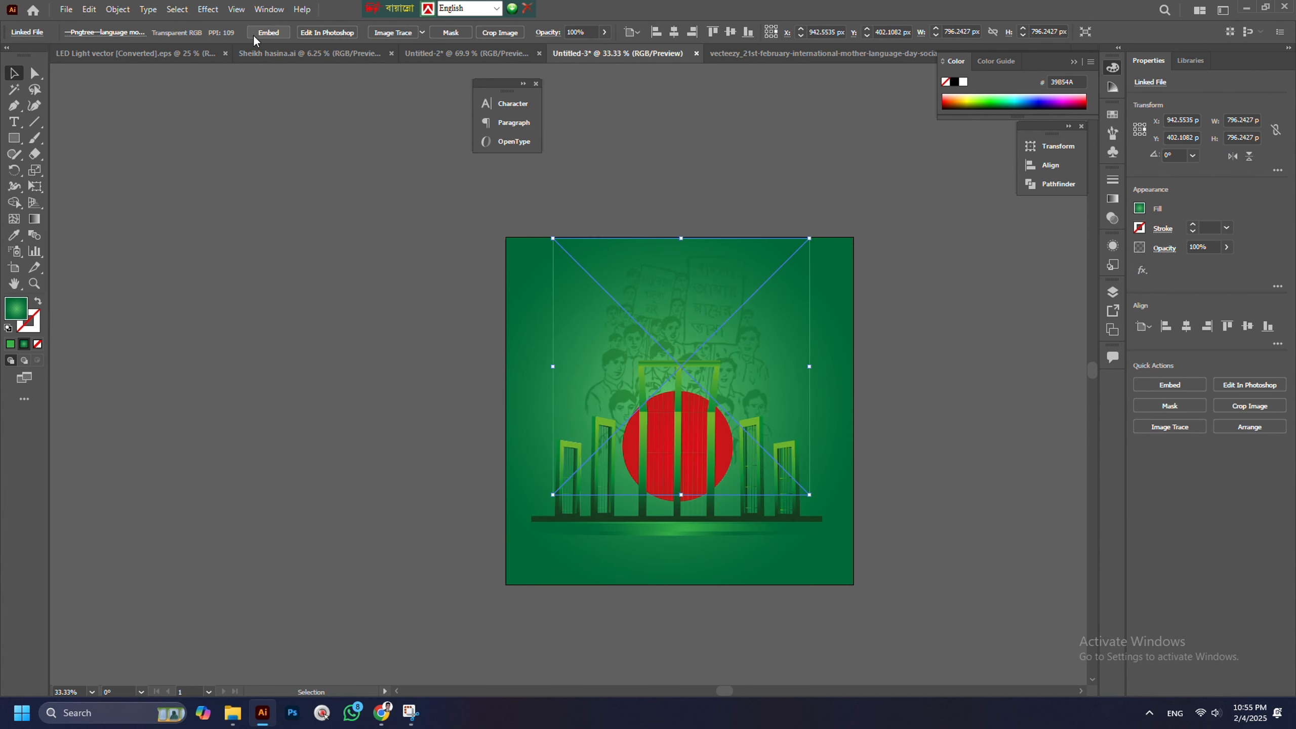
left_click(370, 312)
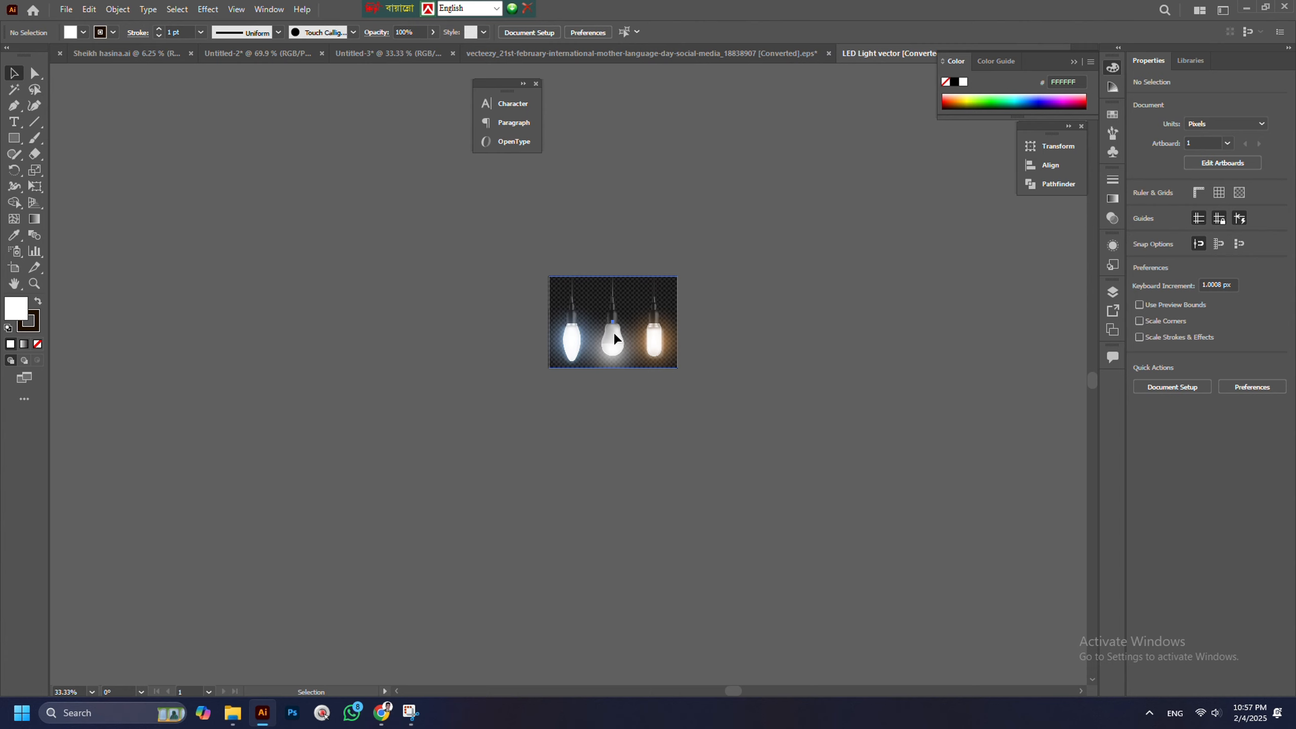
In the LED Light vector document, move the bulb artwork off the artboard and separate it from the checkered background
left_click_drag(614, 332, 299, 350)
scroll(279, 353, "up", 3)
right_click(321, 346)
left_click(387, 463)
left_click(490, 481)
scroll(489, 480, "down", 2)
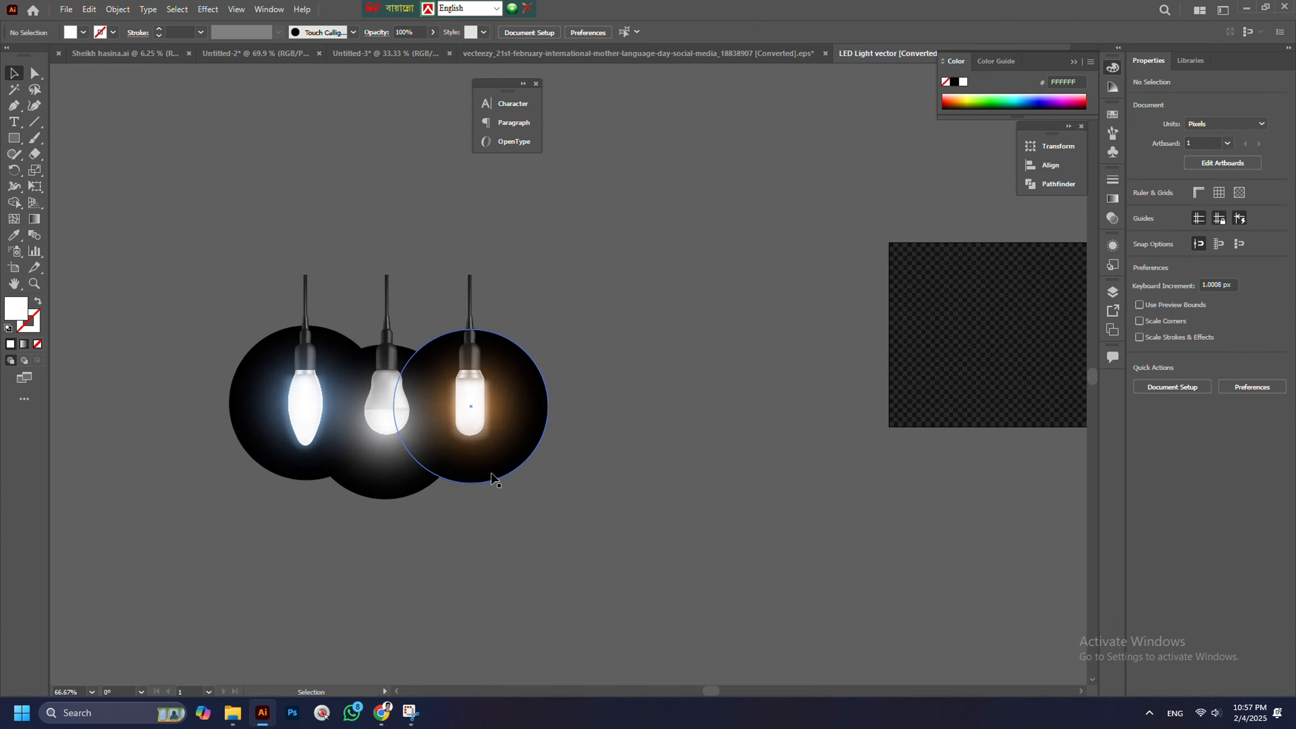
Separate the middle light bulb and its glow circle from the other bulbs and bring them into the Untitled-3 document
left_click_drag(410, 420, 350, 466)
right_click(345, 283)
left_click(395, 402)
left_click(403, 383)
Set the opacity of the glow circle's outer black gradient stop to 0%
scroll(338, 464, "up", 3)
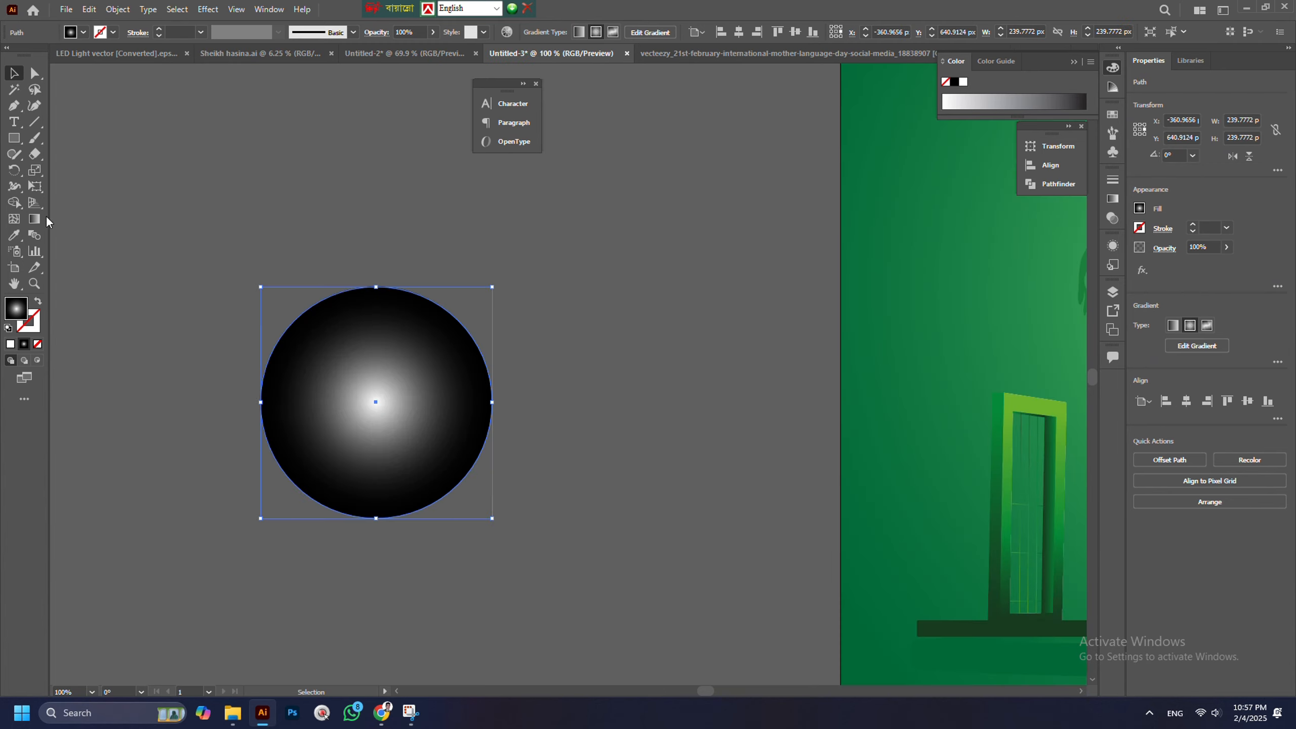
left_click(34, 219)
double_click(492, 403)
left_click(396, 428)
left_click(417, 443)
left_click(464, 404)
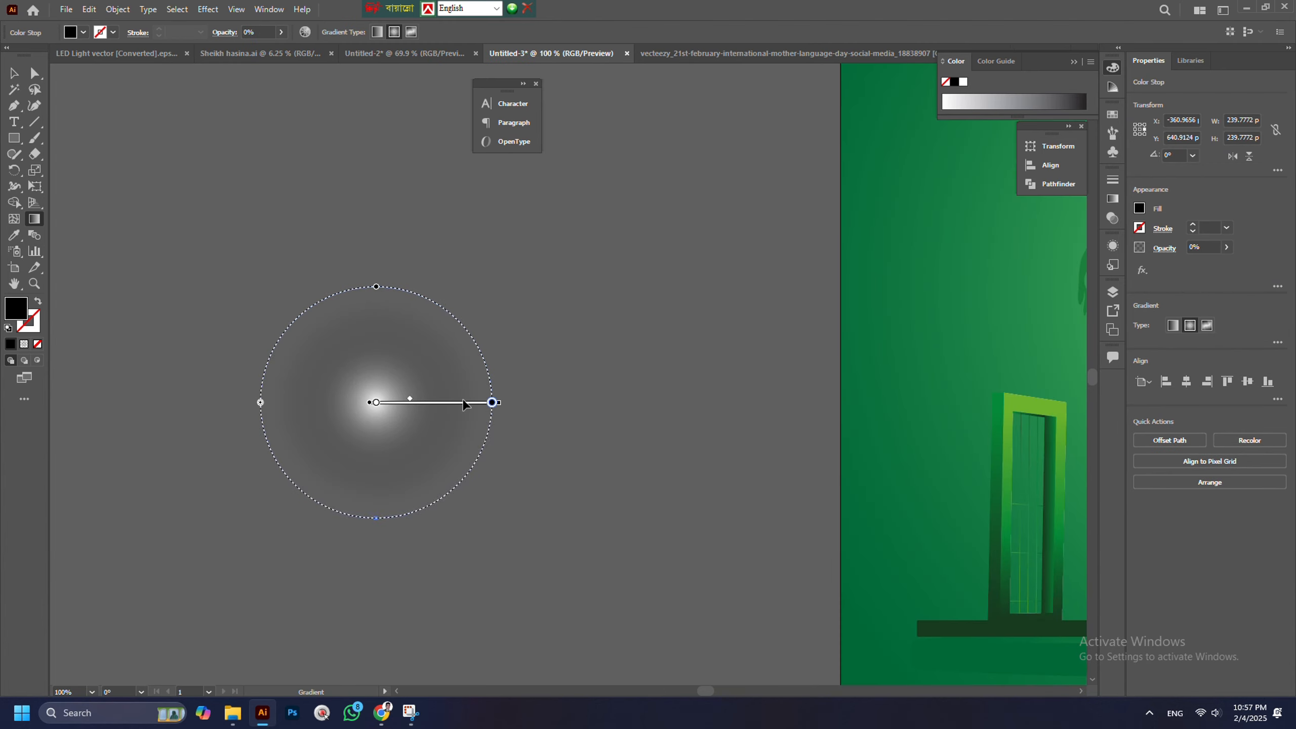
Place the glow circle over the bulb and position both at the upper middle of the poster
key("v")
scroll(388, 409, "down", 3)
left_click_drag(366, 407, 715, 177)
left_click(370, 205, "shift")
scroll(702, 245, "up", 2)
scroll(708, 321, "down", 2)
left_click_drag(704, 307, 708, 294)
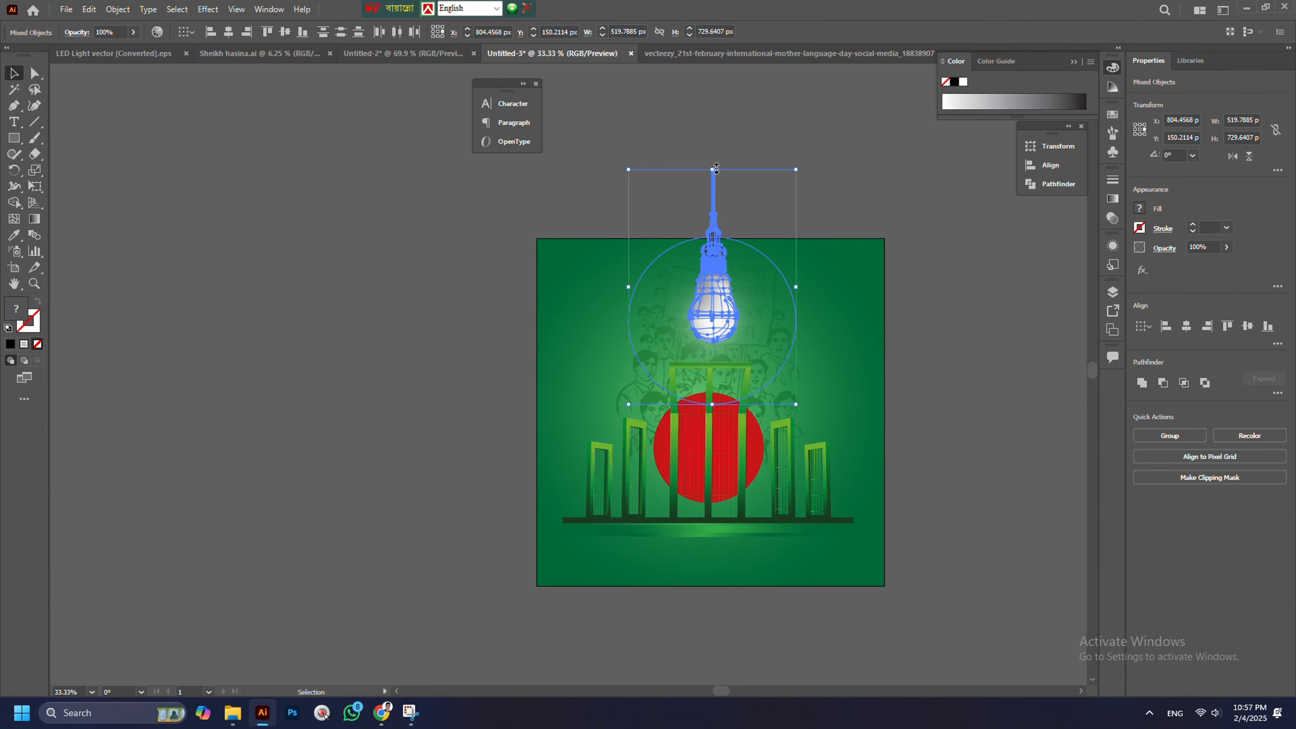
Scale the bulb and glow down together and move them up so the cord extends above the poster
left_click_drag(716, 169, 715, 199)
left_click_drag(711, 287, 712, 249)
left_click(796, 204)
Move only the glow circle slightly down so it sits around the lit part of the bulb
scroll(724, 254, "up", 3)
left_click(729, 263)
scroll(693, 360, "down", 2)
left_click_drag(688, 407, 690, 452)
scroll(689, 215, "up", 5)
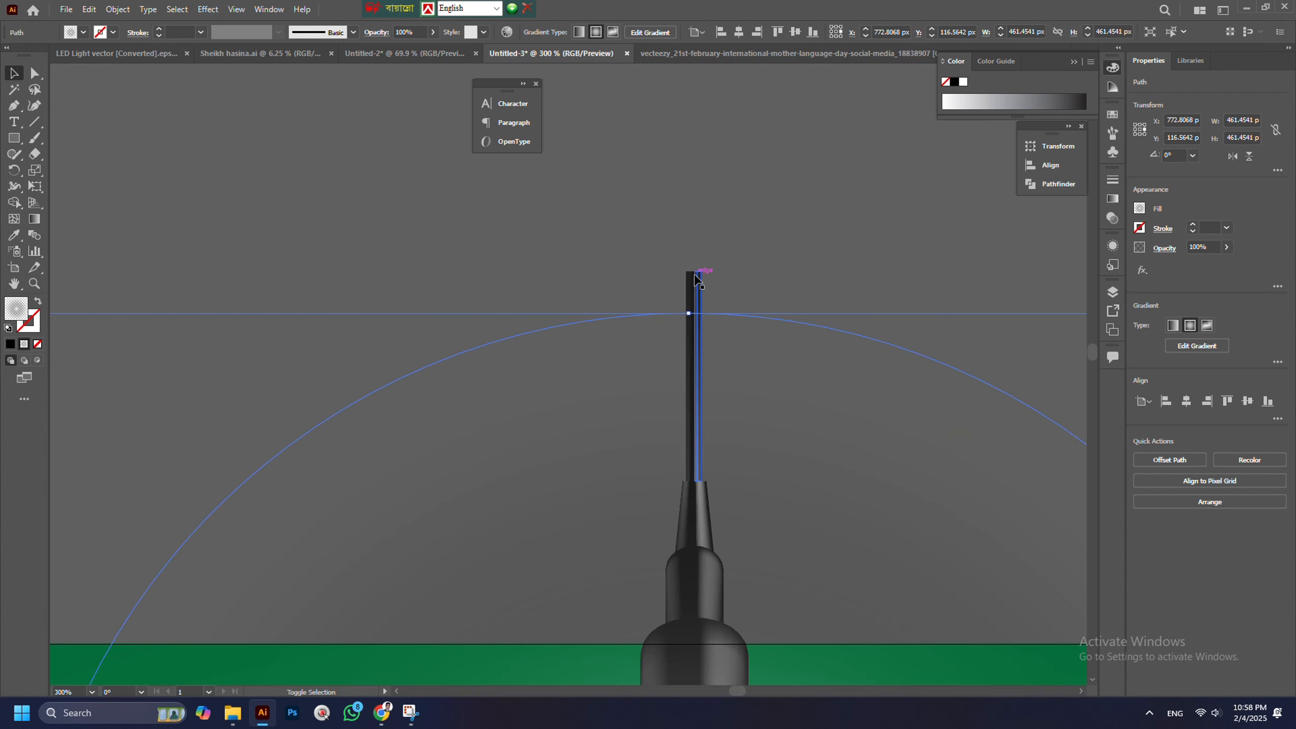
Select the bulb together with its glow and move both slightly down over the poster's upper edge
left_click(698, 284, "shift")
scroll(699, 250, "down", 5)
left_click_drag(703, 341, 703, 352)
left_click(750, 208)
scroll(751, 208, "down", 2)
scroll(739, 311, "up", 2)
scroll(735, 357, "down", 2)
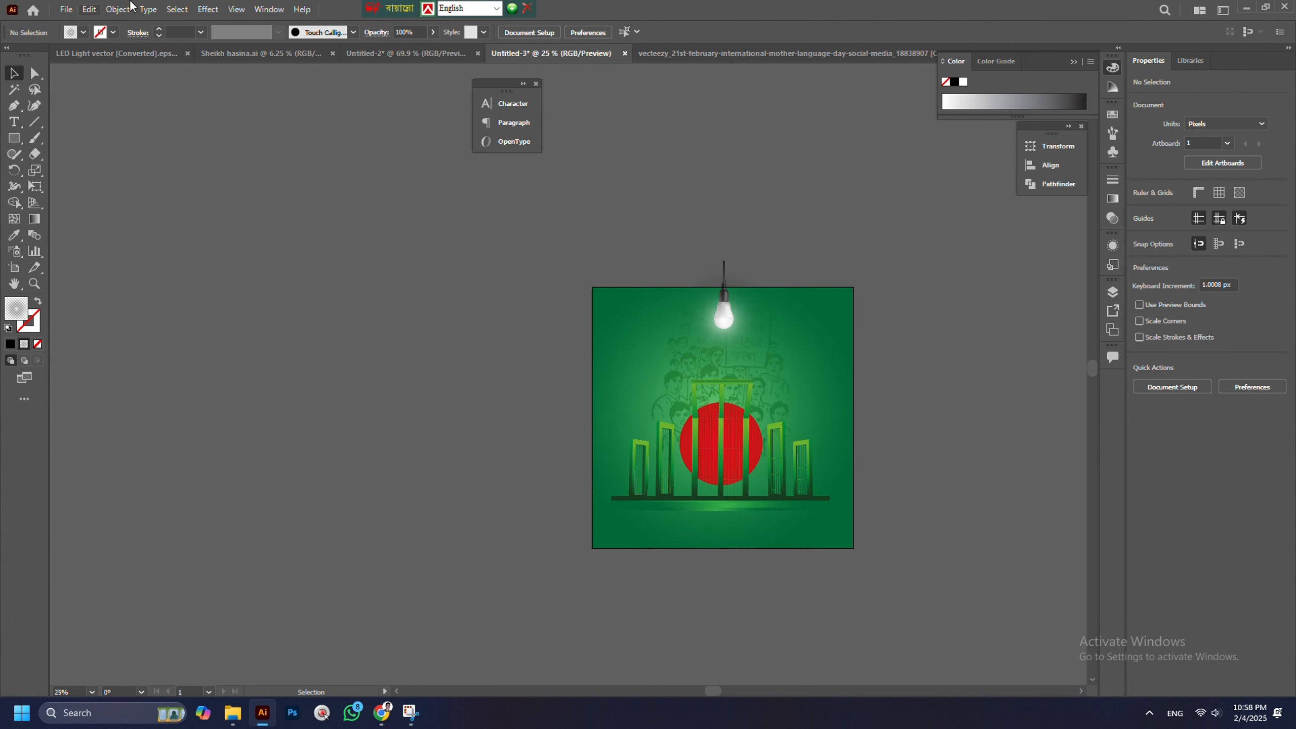
scroll(764, 479, "up", 1)
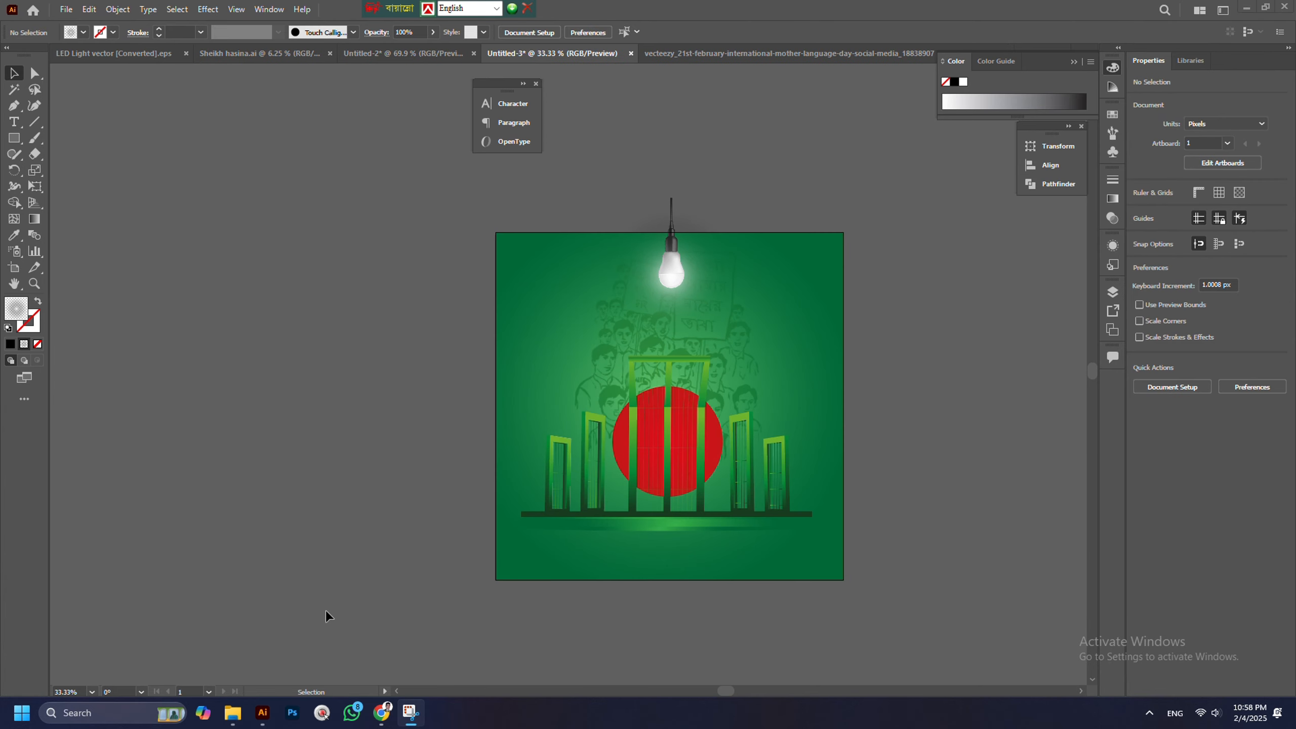
Place the red rose flowers PNG onto the poster
left_click(232, 712)
left_click_drag(167, 153, 705, 419)
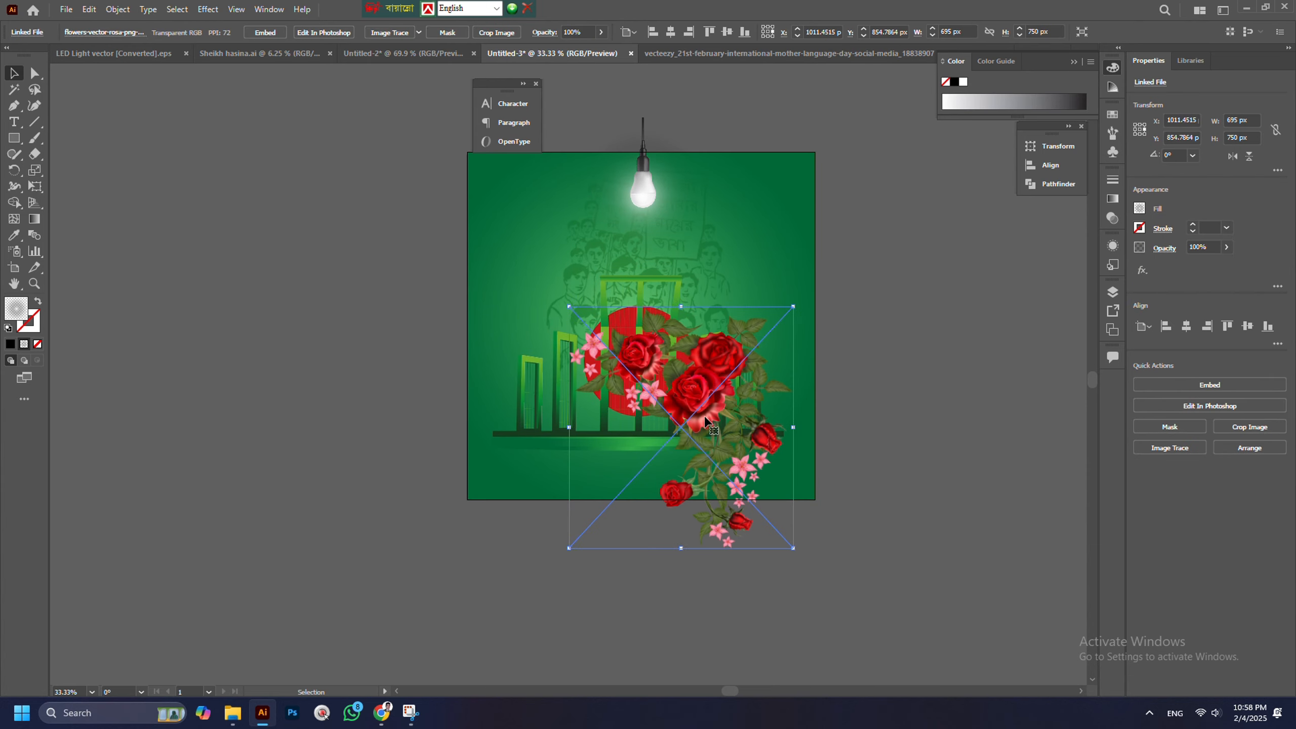
scroll(708, 387, "up", 1)
Scale the rose image to about 355 by 329 px, rotate it to 270°, and position it over the poster's lower-right corner
left_click_drag(716, 276, 716, 370)
left_click_drag(732, 420, 815, 473)
left_click_drag(898, 602, 704, 602)
left_click_drag(862, 553, 851, 531)
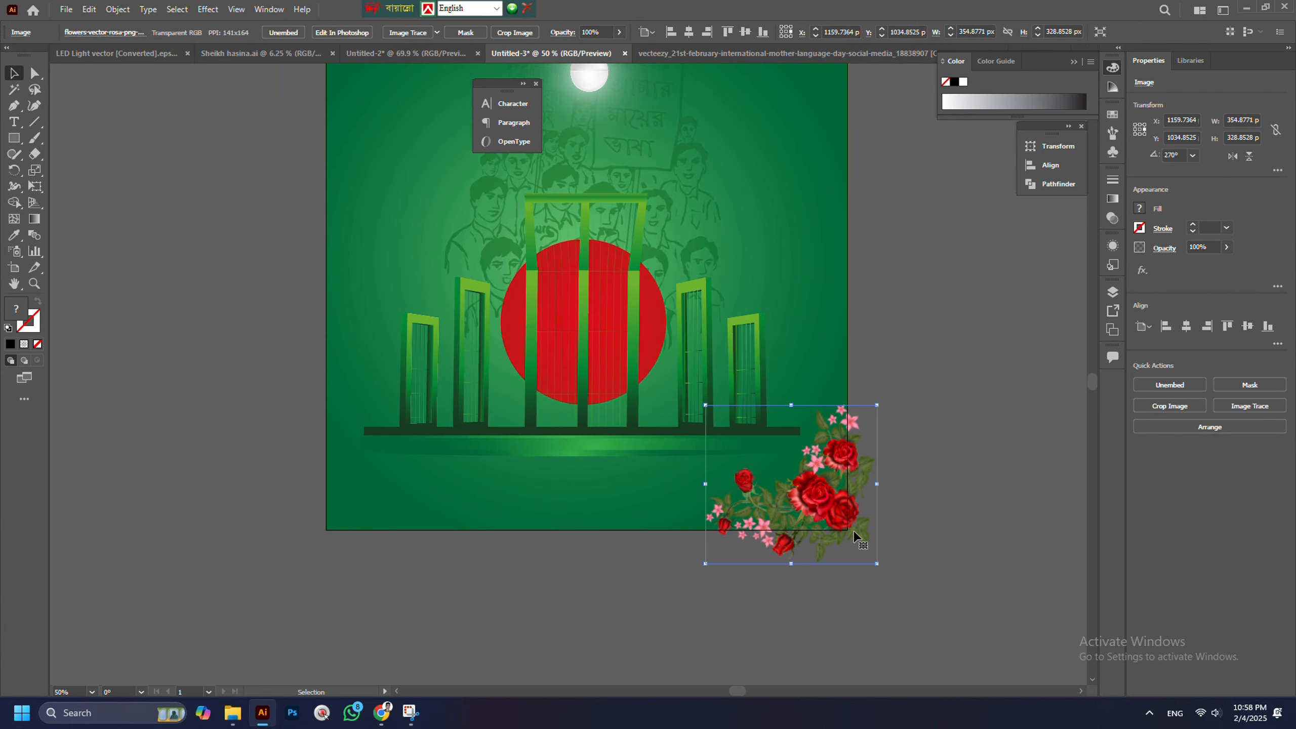
Make a mirrored copy of the rose image and place it over the poster's lower-left corner
right_click(822, 493)
mouse_move(867, 409)
left_click(1000, 461)
left_click(775, 563)
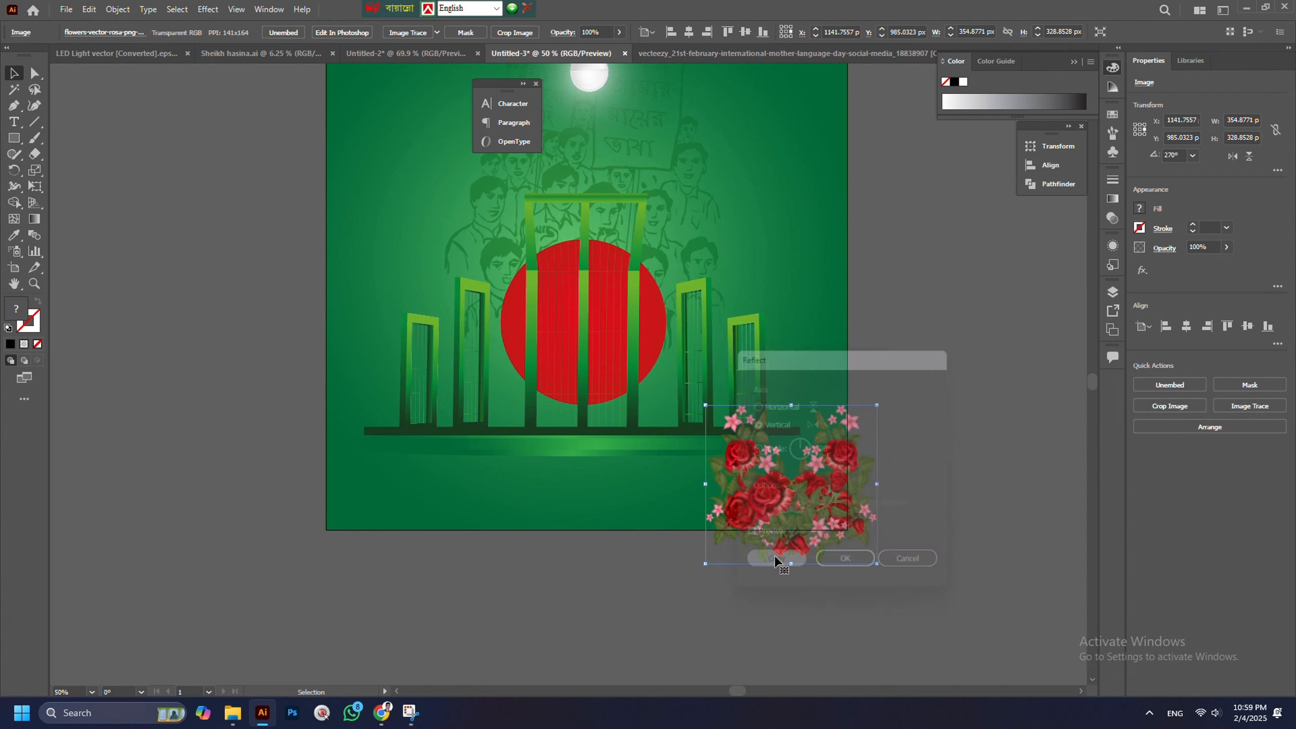
left_click_drag(773, 510, 322, 510)
Fill the lower edge between the corner roses with further rose copies, tilting one about 36° and enlarging it to about 474 by 480 px
left_click_drag(392, 541, 577, 572)
left_click_drag(640, 603, 626, 616)
left_click_drag(556, 574, 677, 599)
left_click_drag(743, 659, 763, 485)
left_click_drag(712, 604, 548, 587)
left_click_drag(517, 650, 655, 586)
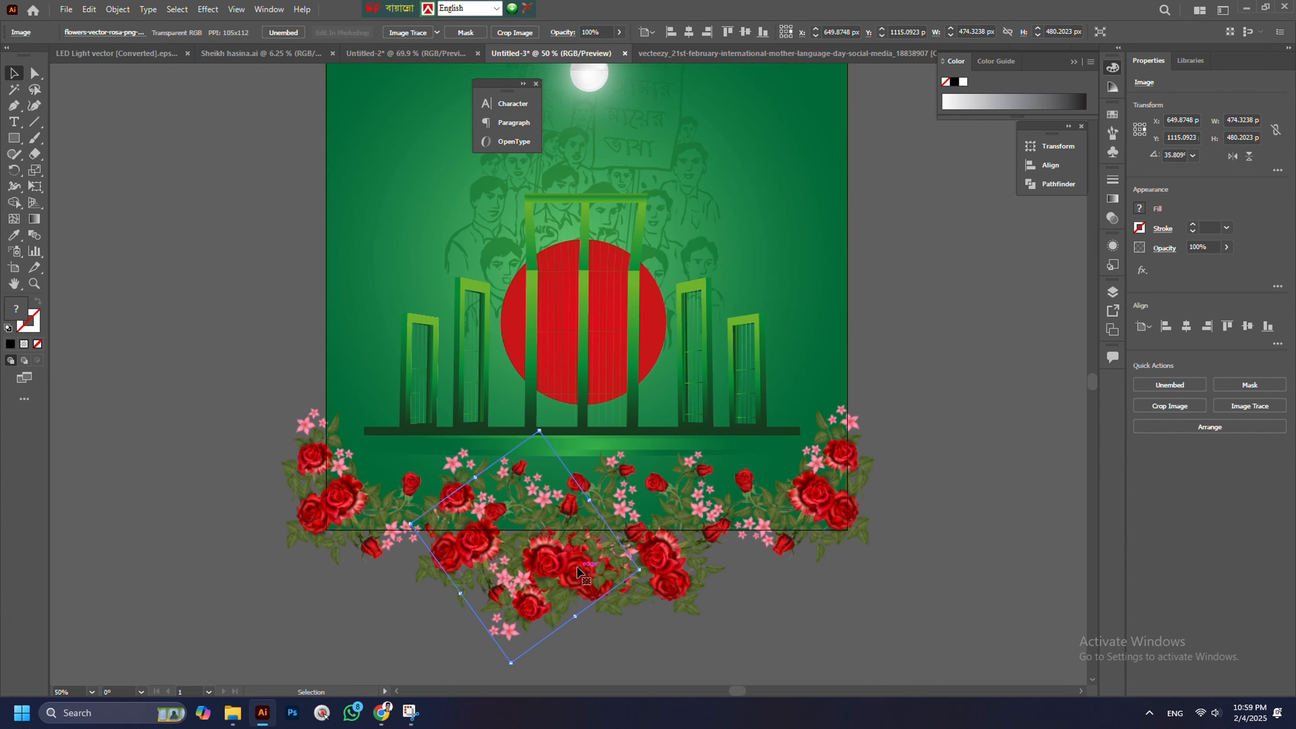
Reposition the tilted rose copy slightly up and to the left within the lower border
left_click_drag(578, 572, 551, 566)
left_click(744, 590)
scroll(742, 569, "down", 2)
scroll(729, 573, "up", 2)
left_click_drag(627, 536, 590, 504)
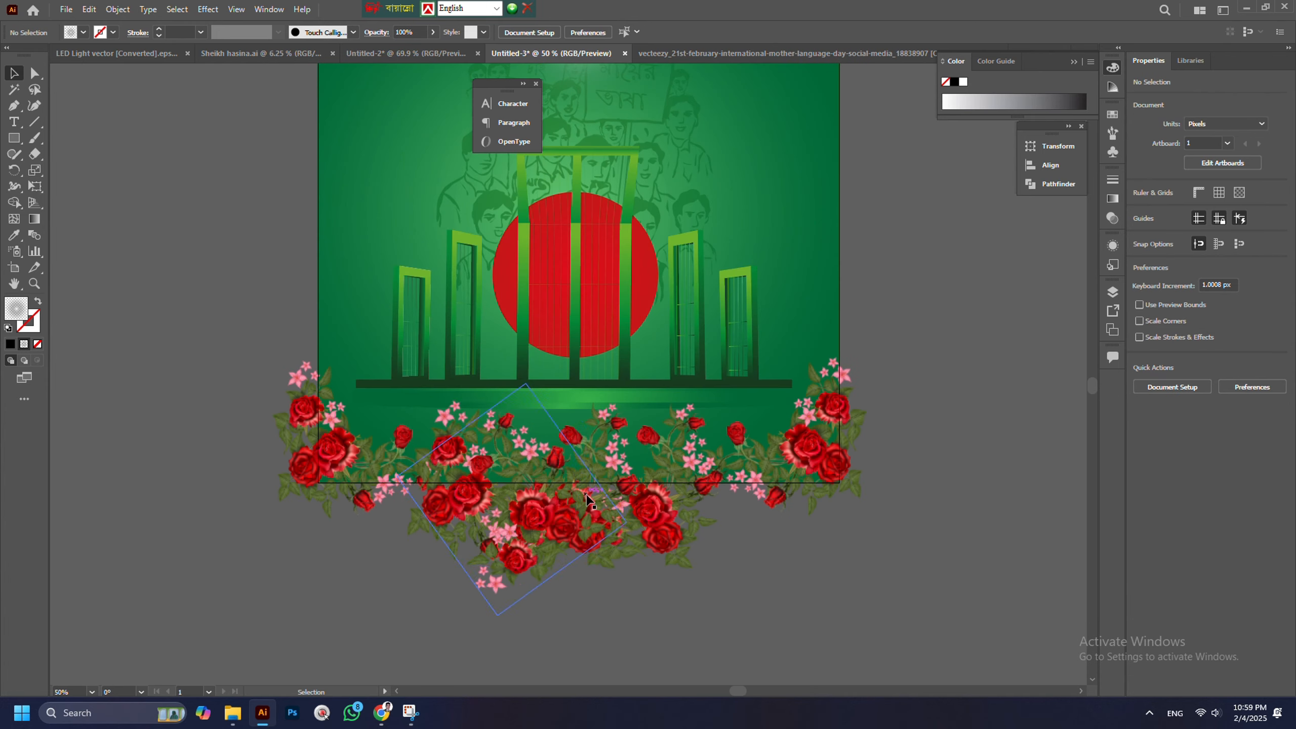
left_click_drag(479, 486, 468, 463)
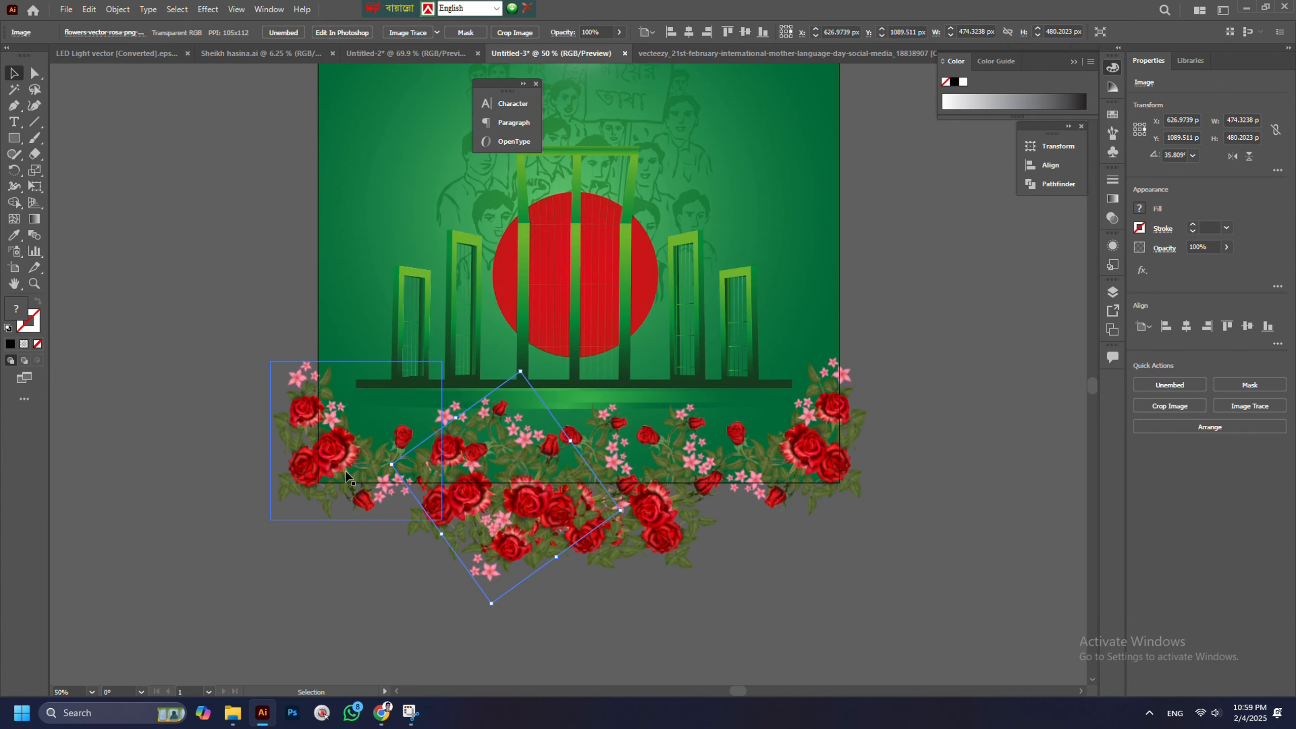
Nudge the two rose copies right of the middle upward and shift the lower-left corner roses slightly down
left_click(670, 486, "shift")
key("shift+Up")
key("shift+Up")
key("shift+Up")
left_click(765, 551)
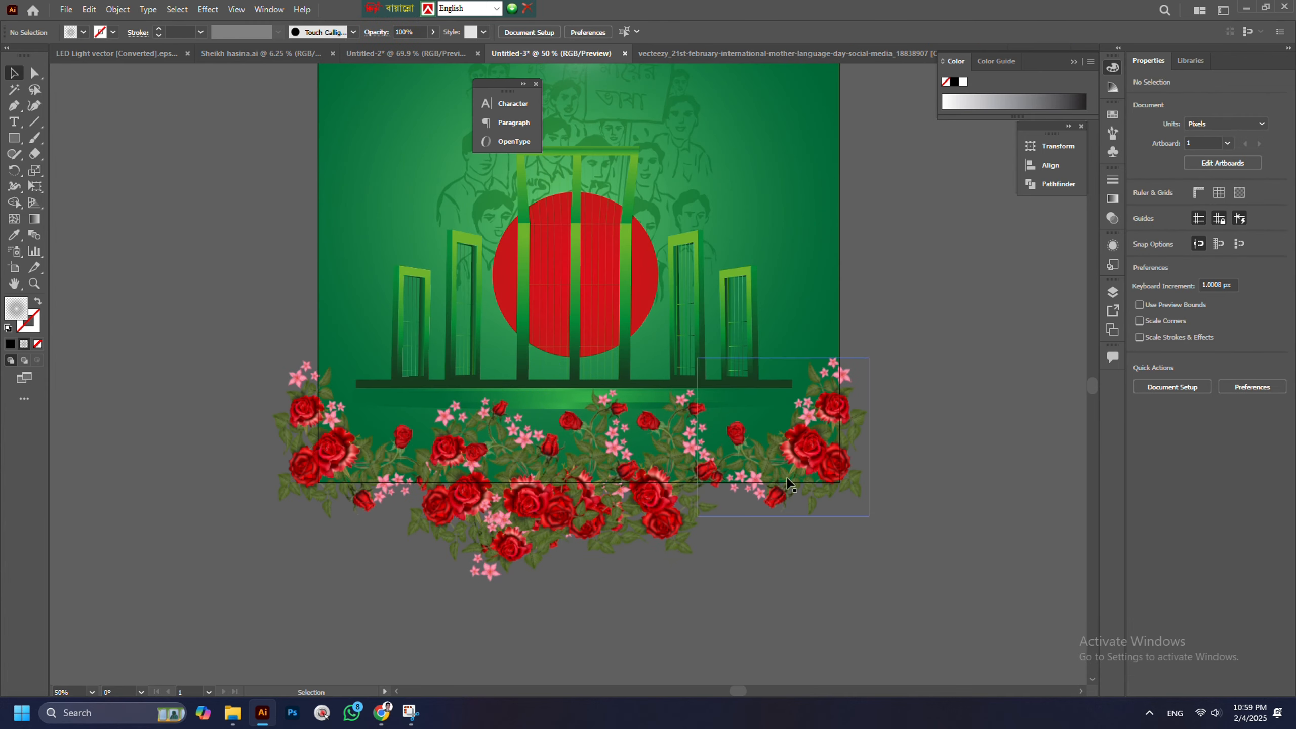
left_click(327, 477)
key("ctrl+shift+a")
Draw a white rectangle about 1080 by 343 px across the poster's lower part, ending at its lower edge
key("m")
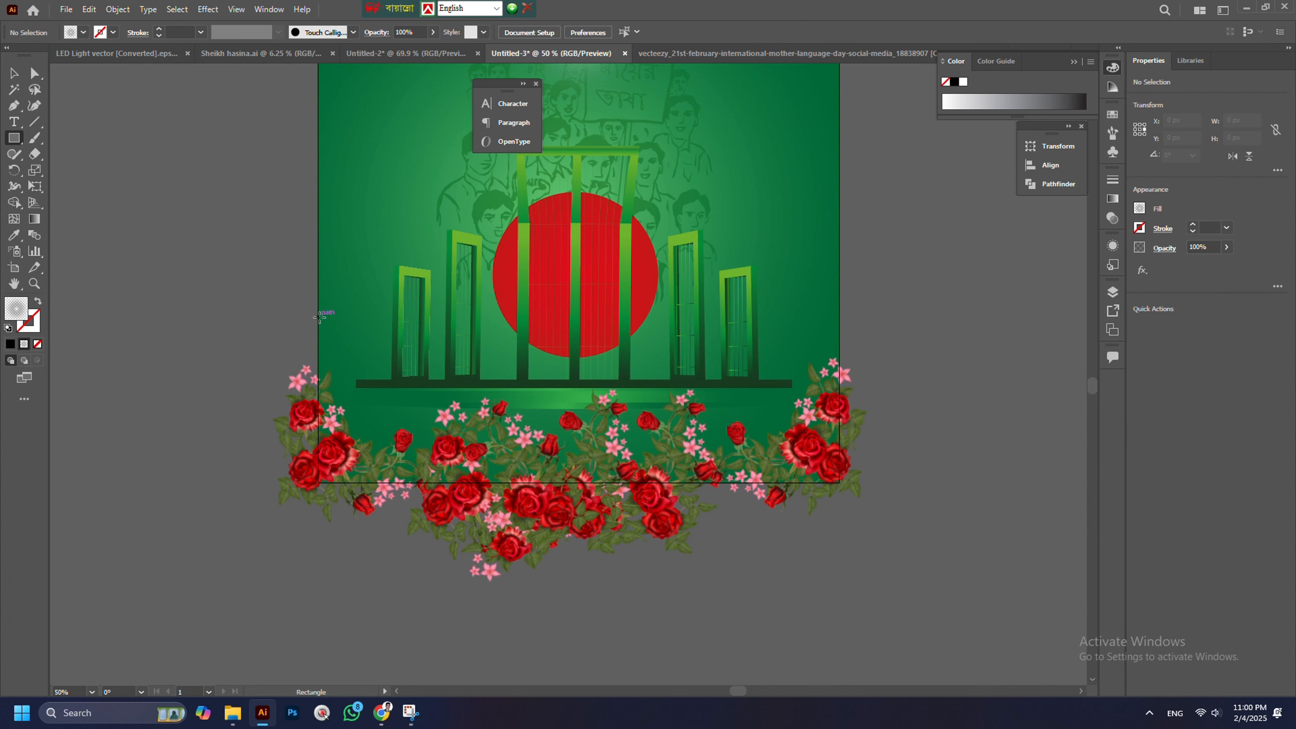
left_click_drag(318, 318, 839, 482)
left_click(1140, 209)
left_click(1016, 244)
left_click(933, 434)
scroll(616, 458, "up", 2)
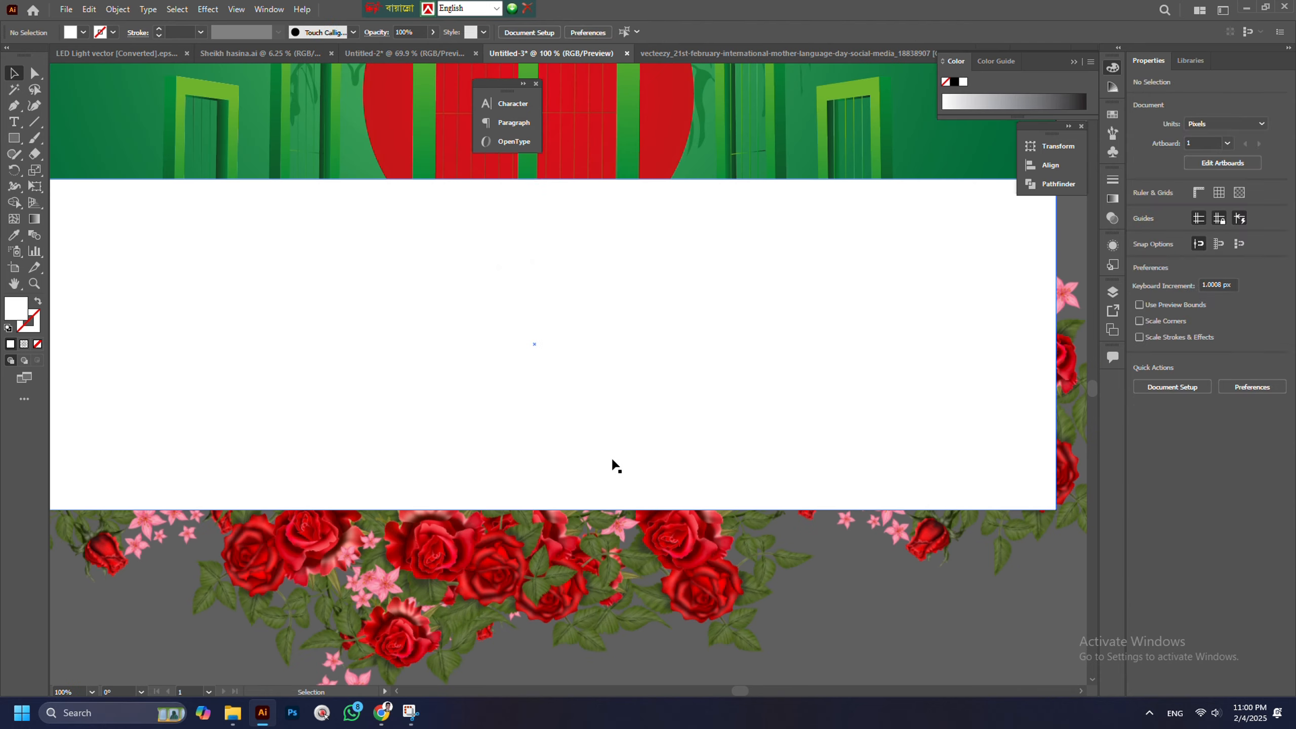
left_click(613, 463)
left_click_drag(535, 509, 536, 480)
key("ctrl+z")
Clip all the rose images to the white rectangle with a clipping mask
scroll(729, 393, "down", 2)
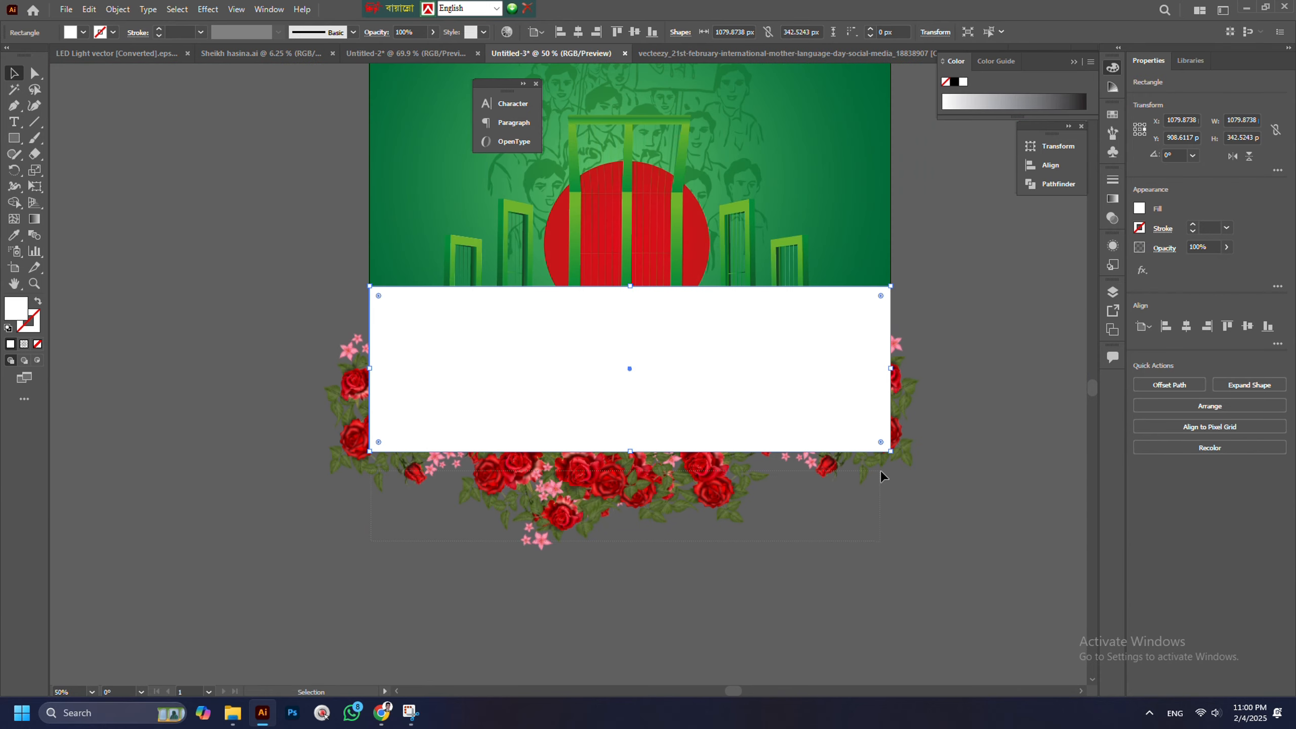
left_click(883, 475, "shift")
right_click(631, 378)
left_click(679, 520)
scroll(735, 518, "down", 2)
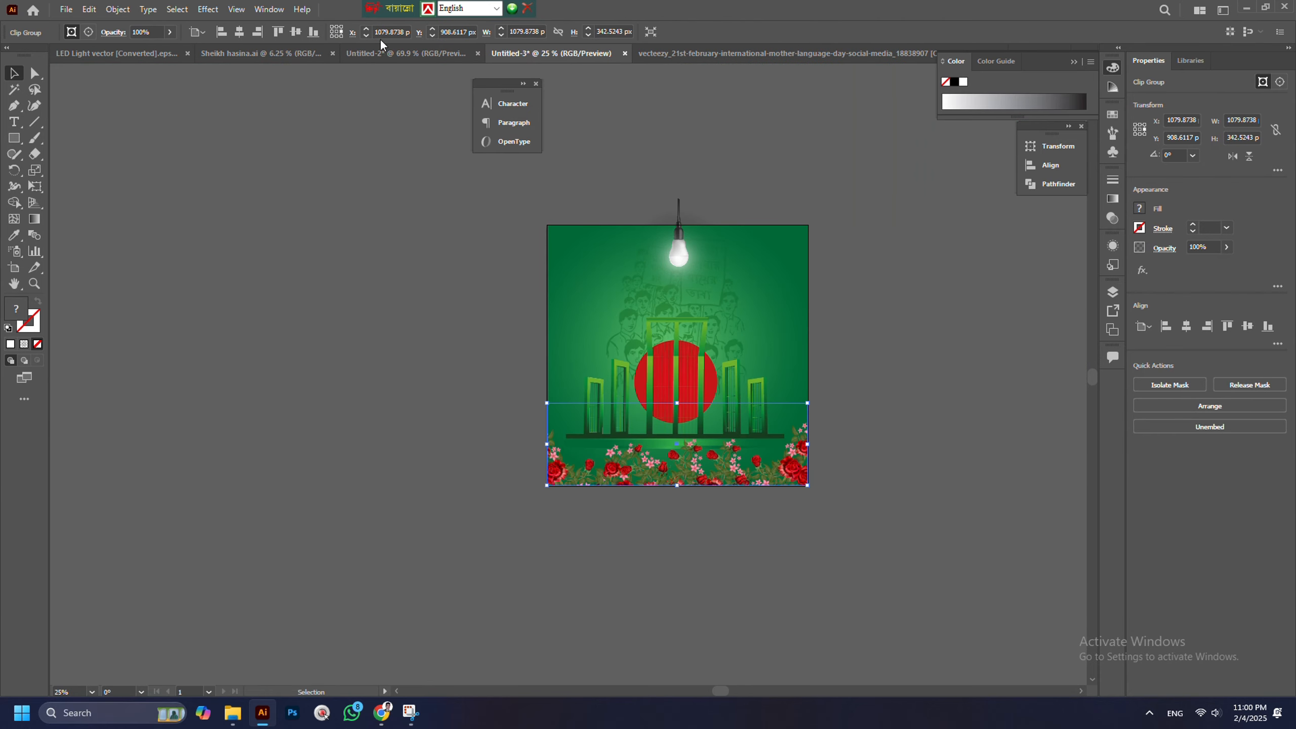
Apply a Gaussian Blur effect to the clipped rose border
left_click(207, 9)
left_click(378, 235)
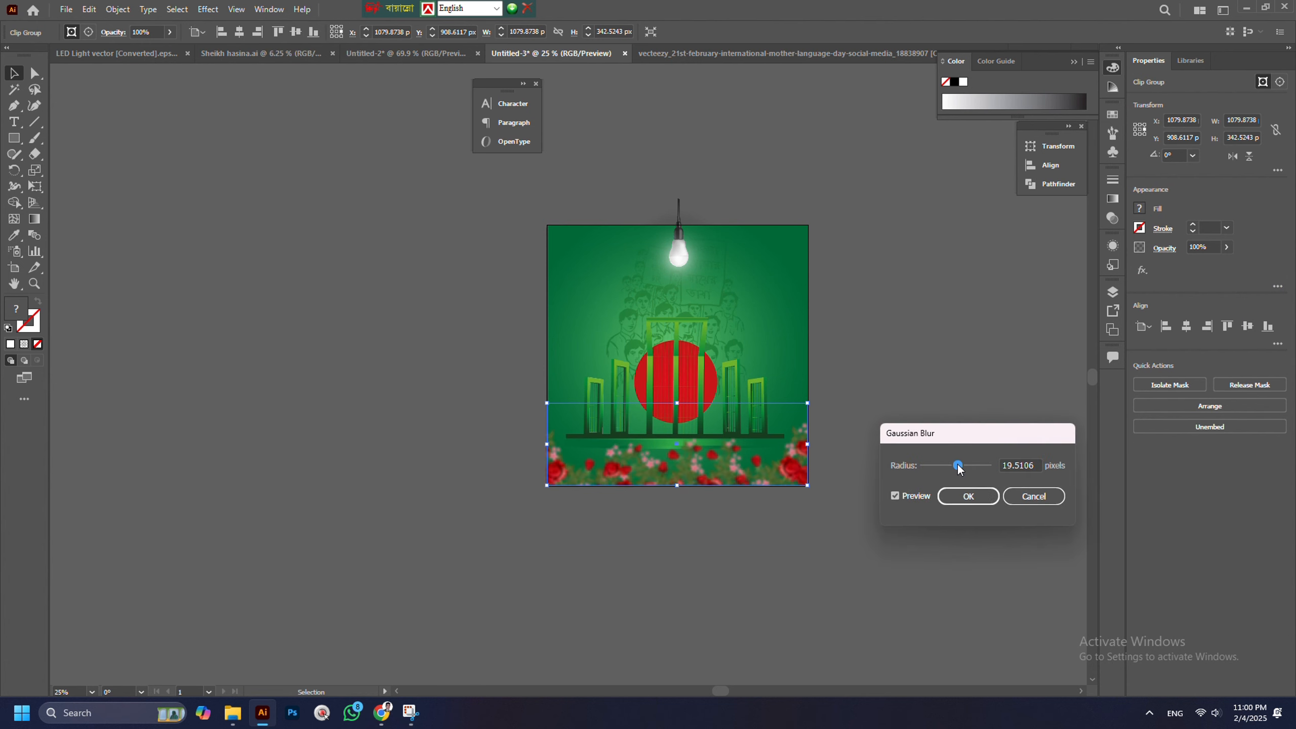
left_click(968, 496)
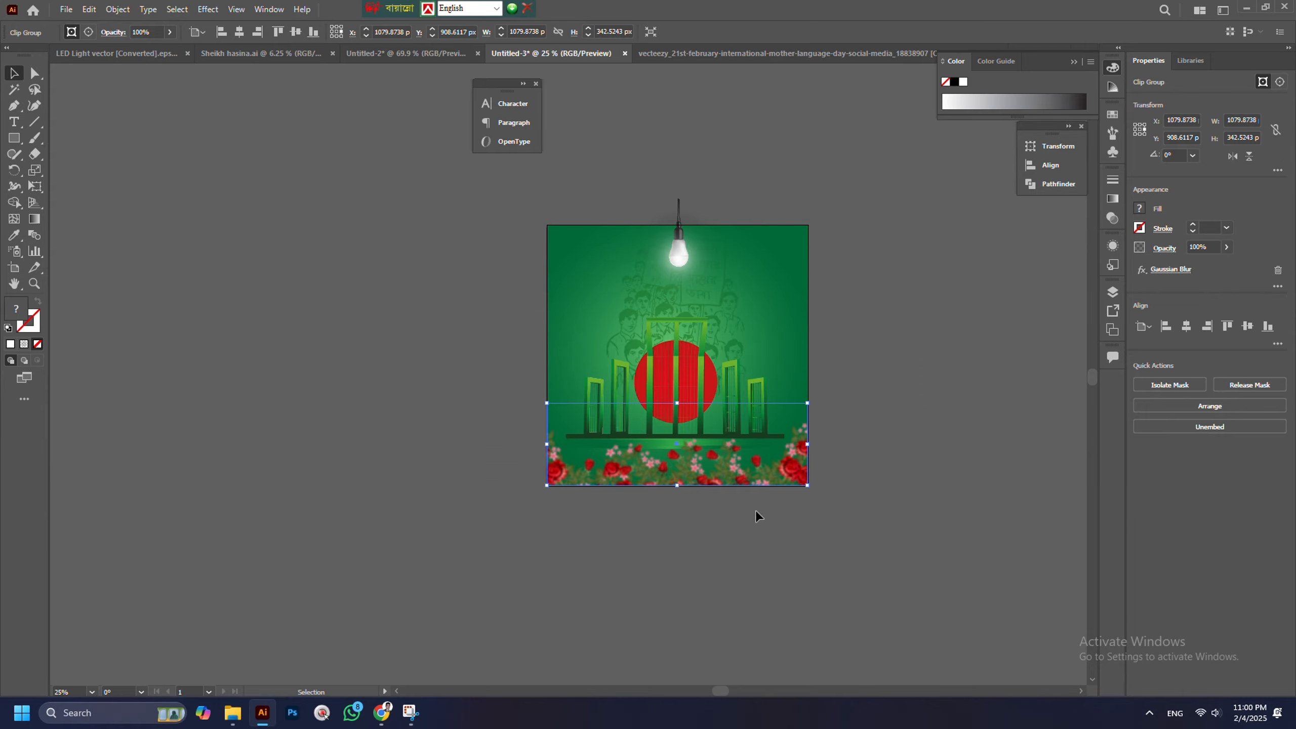
Examine the blurred rose border up close and against the whole poster
scroll(753, 512, "up", 2)
scroll(689, 514, "up", 1)
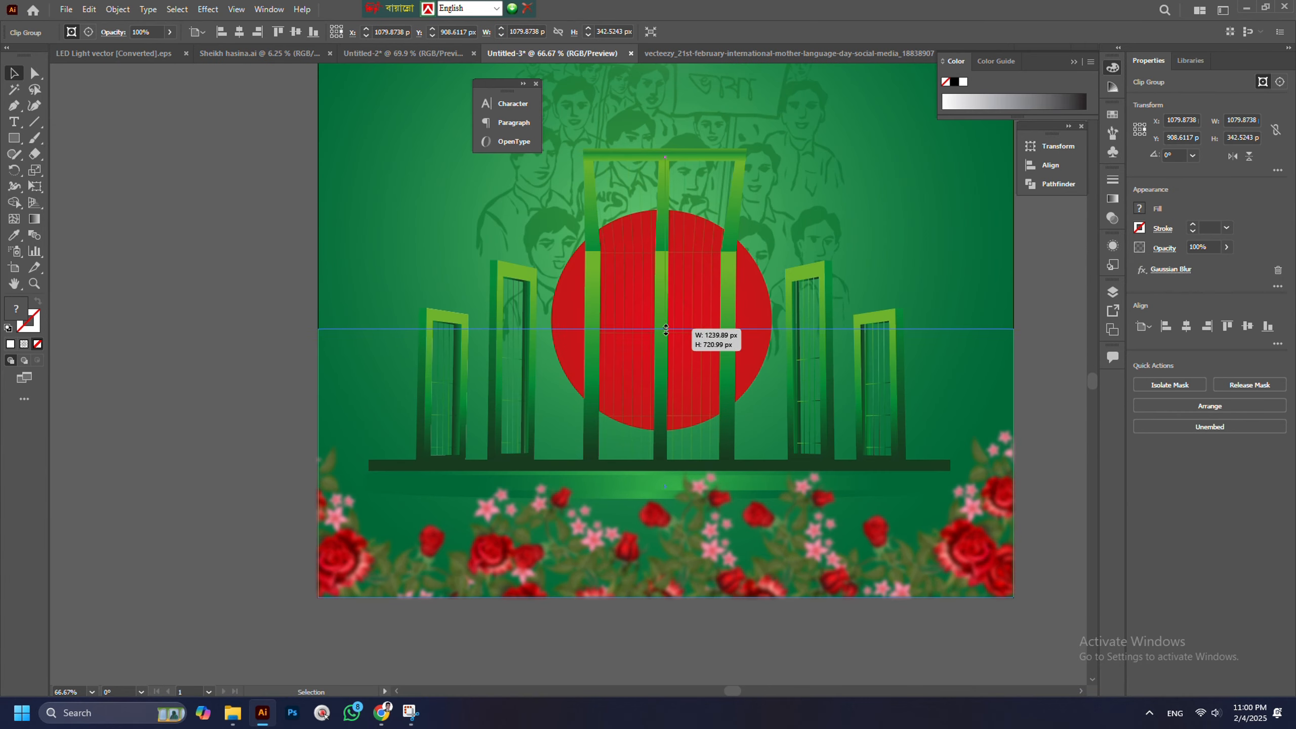
scroll(704, 561, "down", 2)
scroll(724, 563, "up", 1)
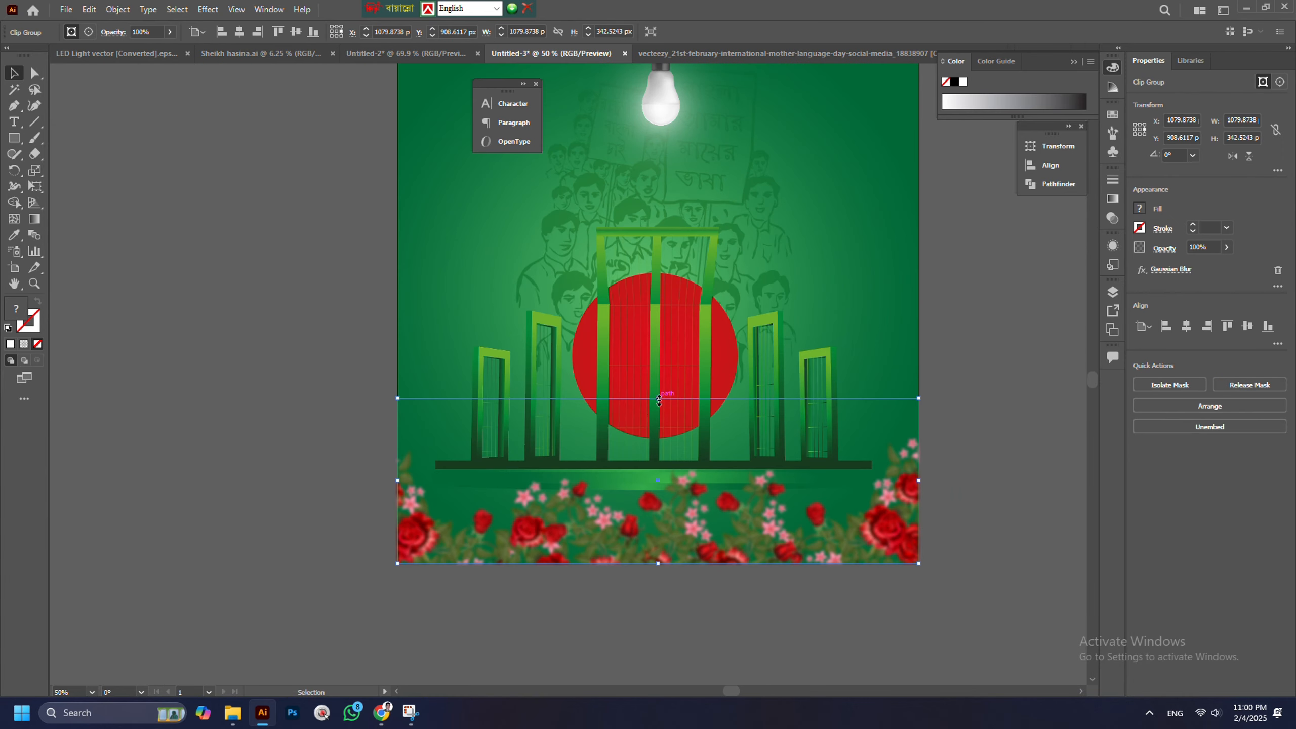
left_click(952, 475)
scroll(747, 530, "down", 3)
scroll(743, 519, "up", 1)
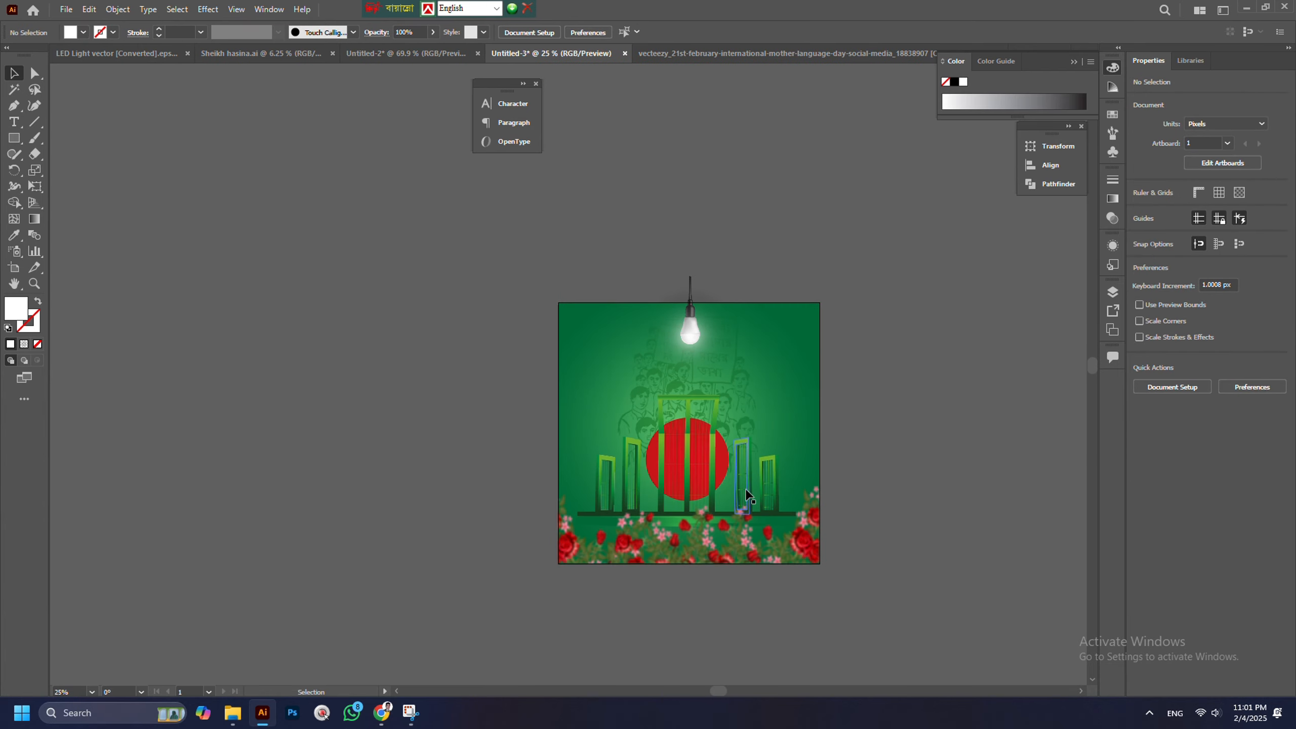
scroll(750, 510, "down", 1)
scroll(765, 541, "up", 2)
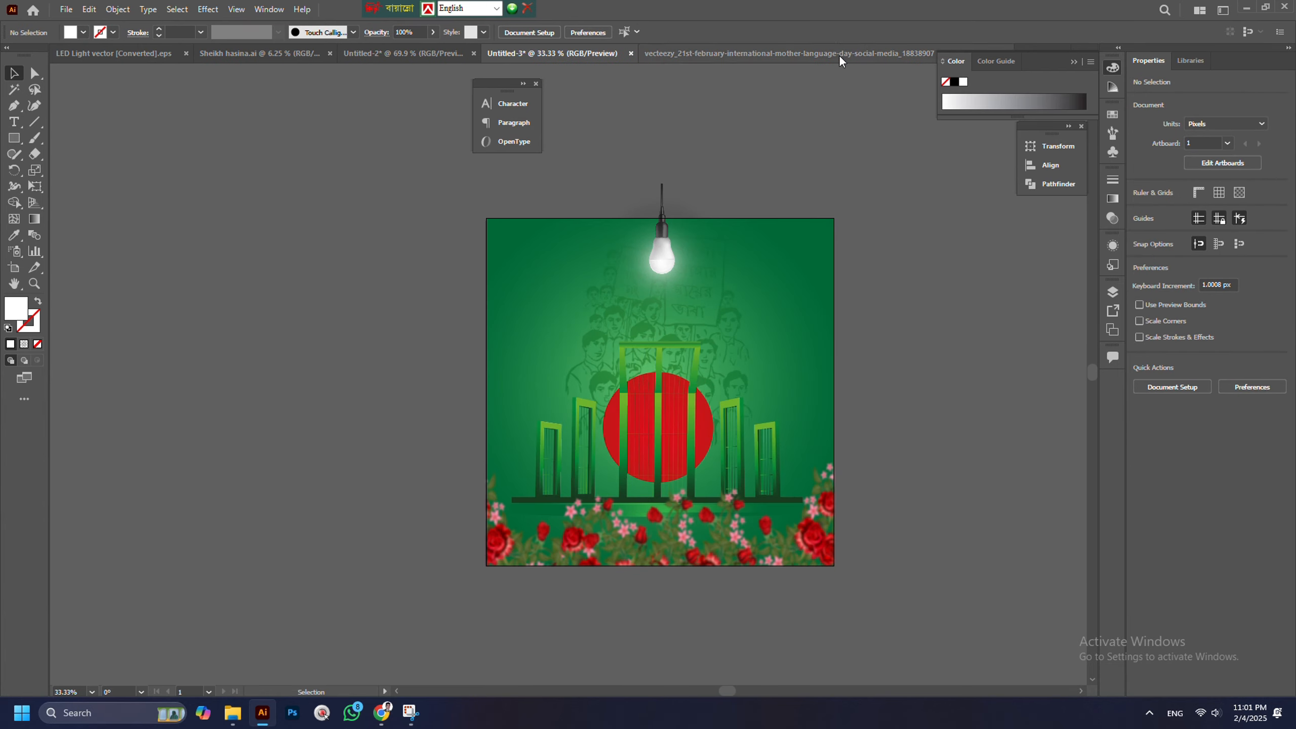
Open the FTN Office banner file and bring its FTN SUPER and FTN Group logos beside the poster
left_click(232, 712)
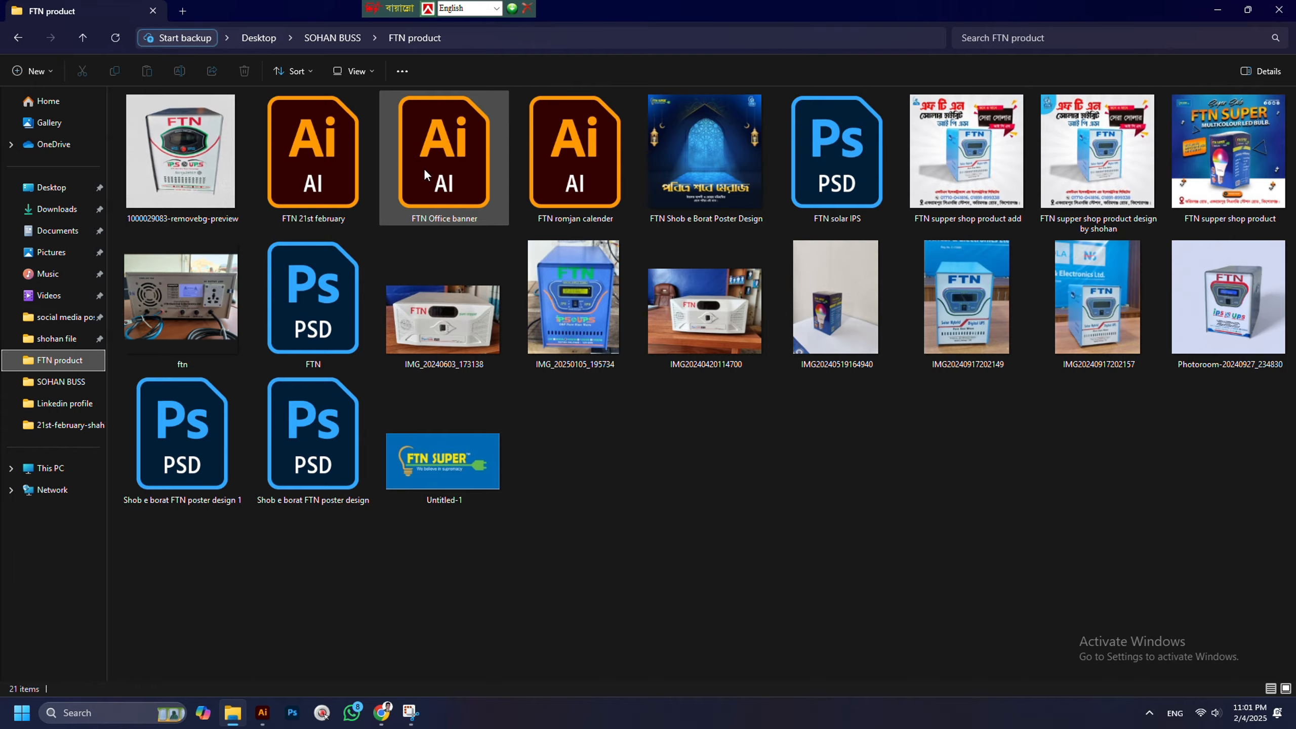
double_click(423, 168)
left_click(749, 381)
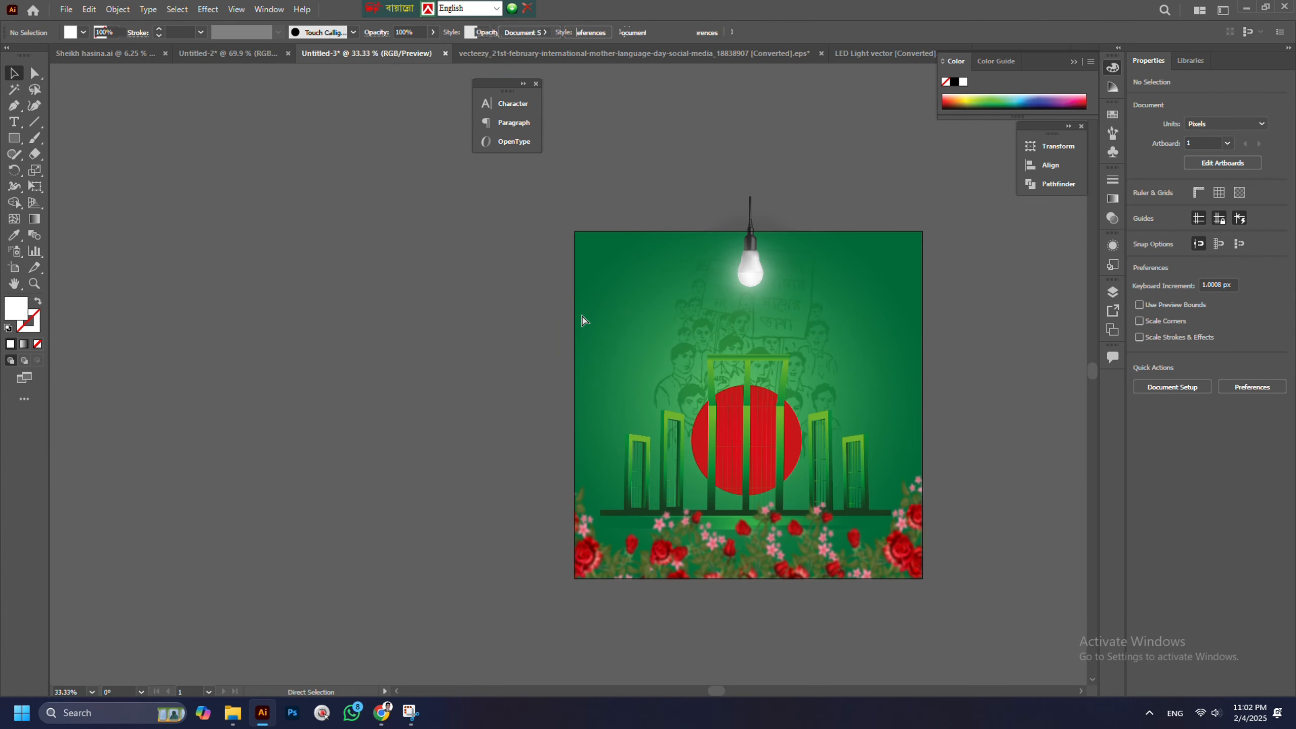
left_click_drag(513, 313, 436, 243)
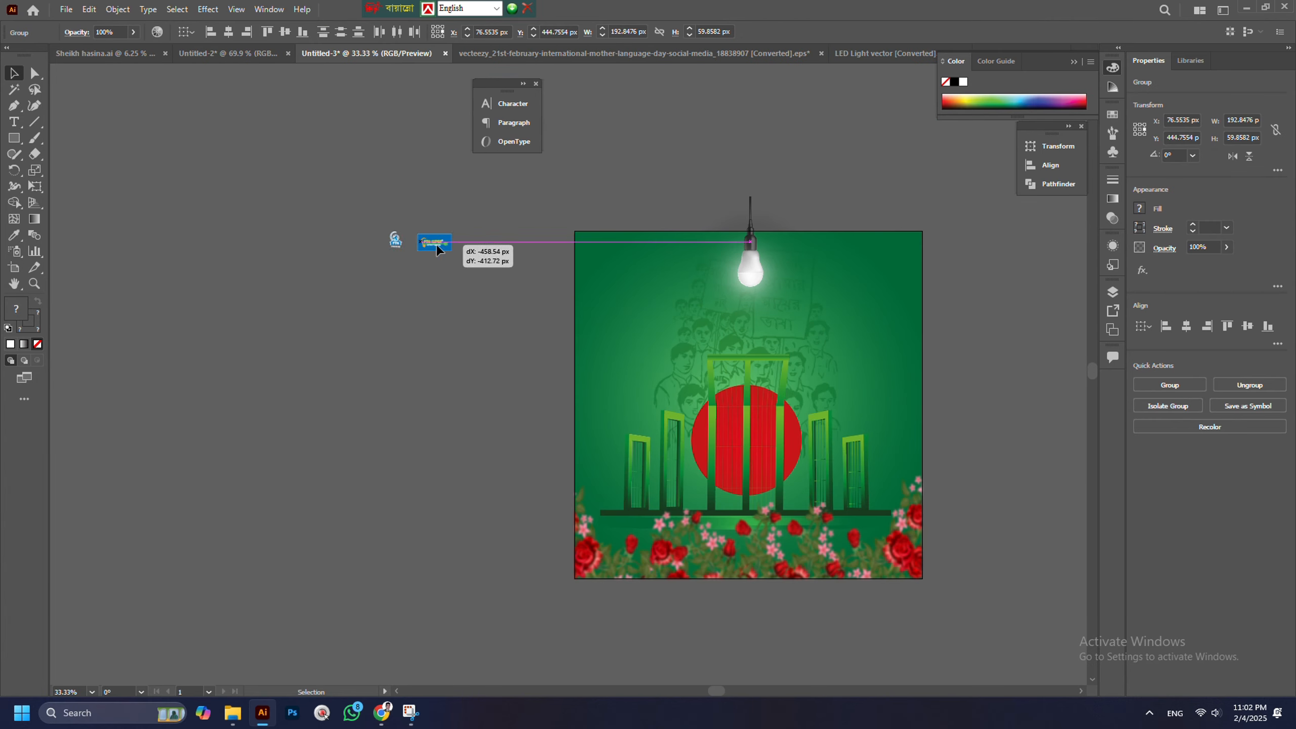
Ungroup the FTN SUPER logo and delete its blue background
scroll(435, 243, "up", 3)
right_click(436, 247)
left_click(482, 367)
left_click(466, 203)
scroll(467, 244, "up", 4)
left_click(472, 249)
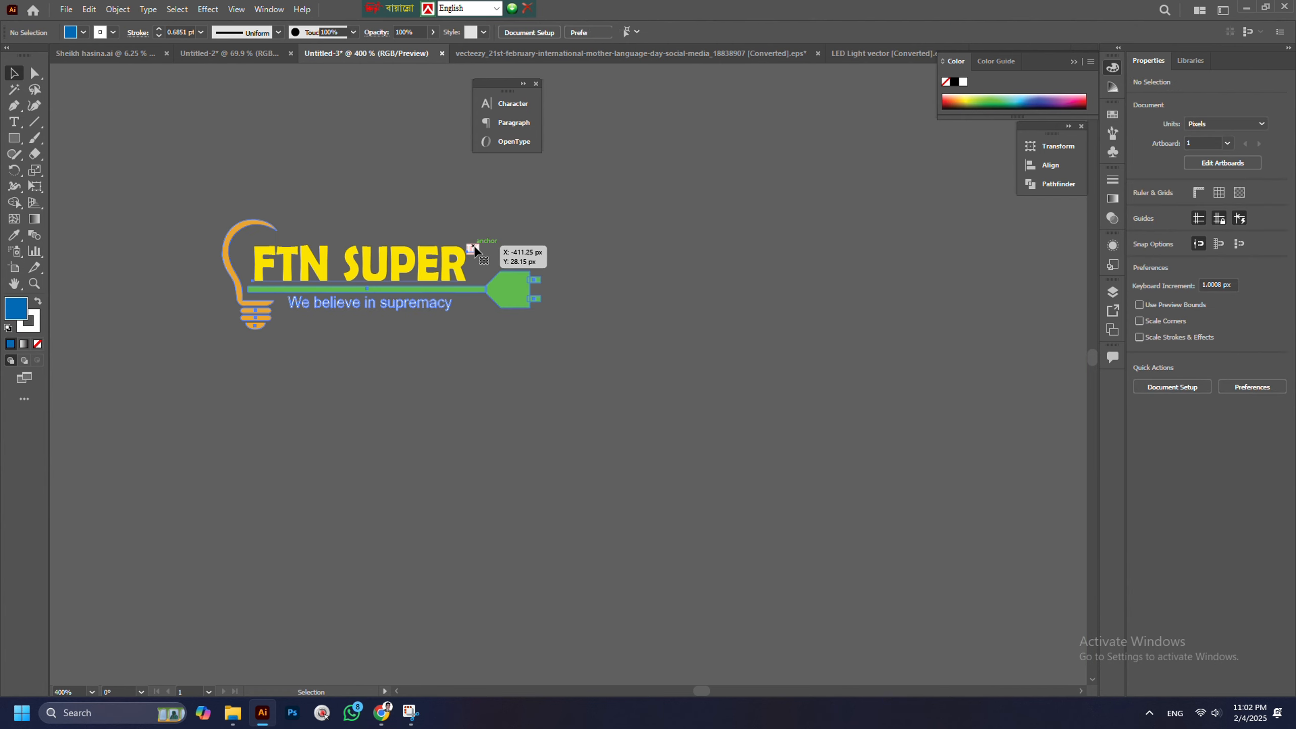
right_click(472, 249)
left_click(518, 370)
left_click(475, 252)
key("Delete")
Group the FTN SUPER logo parts and enlarge both logos, FTN SUPER to about 208 by 72 px and FTN Group to about 95 by 124 px
scroll(461, 248, "down", 5)
left_click_drag(375, 237, 443, 278)
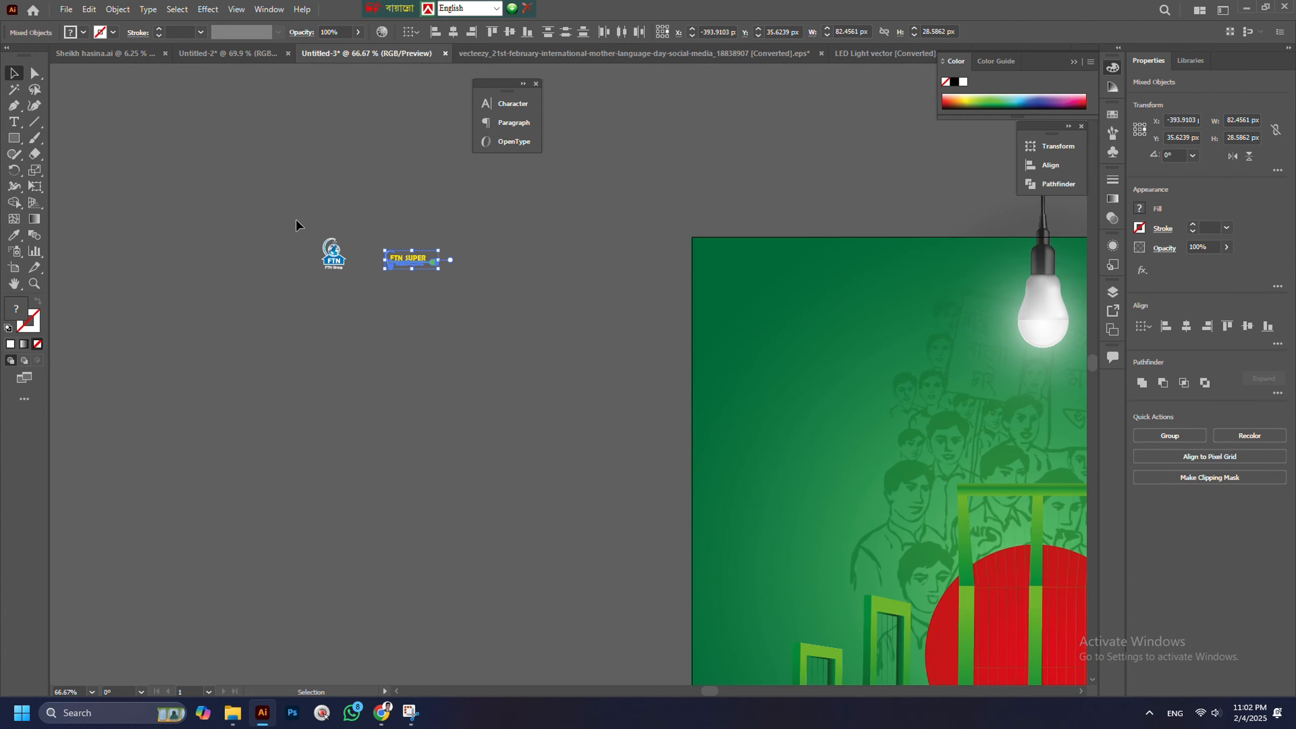
left_click_drag(295, 219, 530, 254)
scroll(391, 269, "down", 2)
left_click_drag(373, 236, 485, 303)
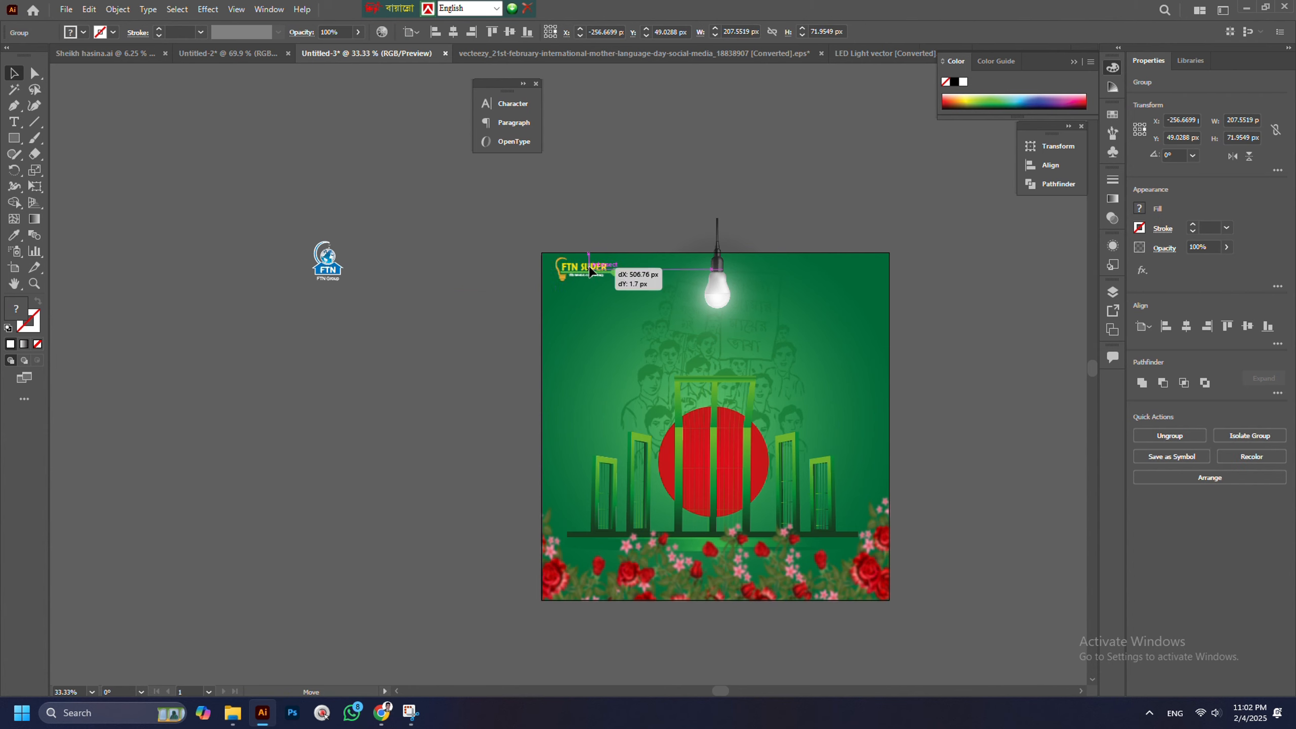
Place the FTN SUPER logo in the poster's upper-left corner and the FTN Group logo in the upper-right, and nudge both slightly left
left_click_drag(586, 280, 586, 280)
left_click_drag(327, 255, 850, 277)
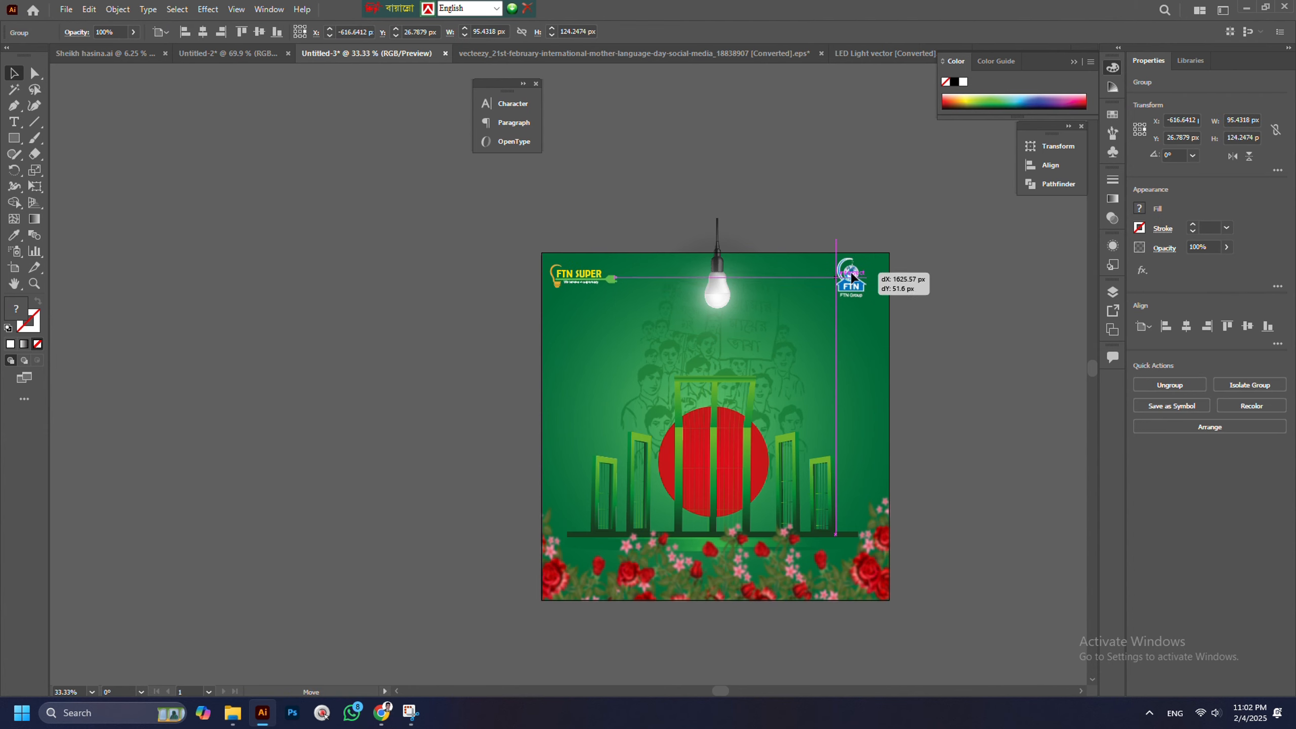
left_click(602, 291, "shift")
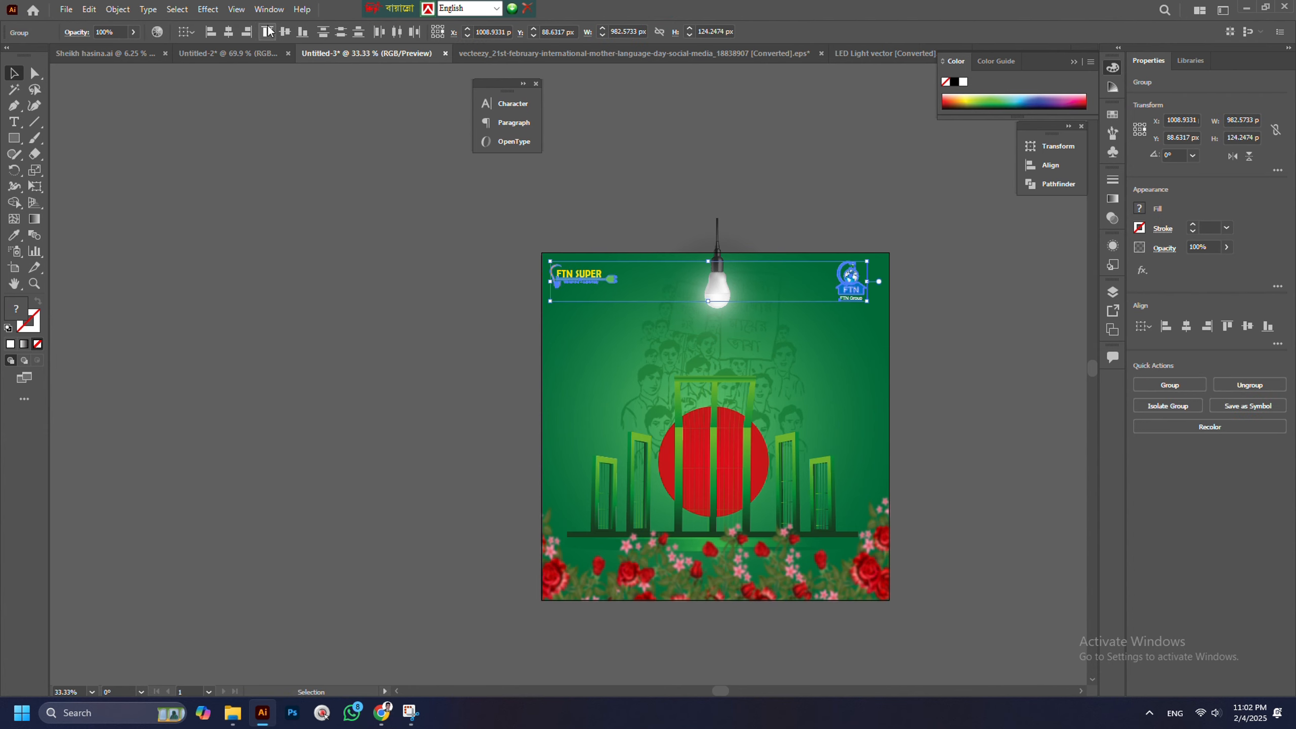
key("Left")
key("Left")
left_click(908, 353)
scroll(845, 279, "up", 3)
scroll(818, 245, "down", 4)
scroll(528, 251, "up", 2)
left_click(503, 240)
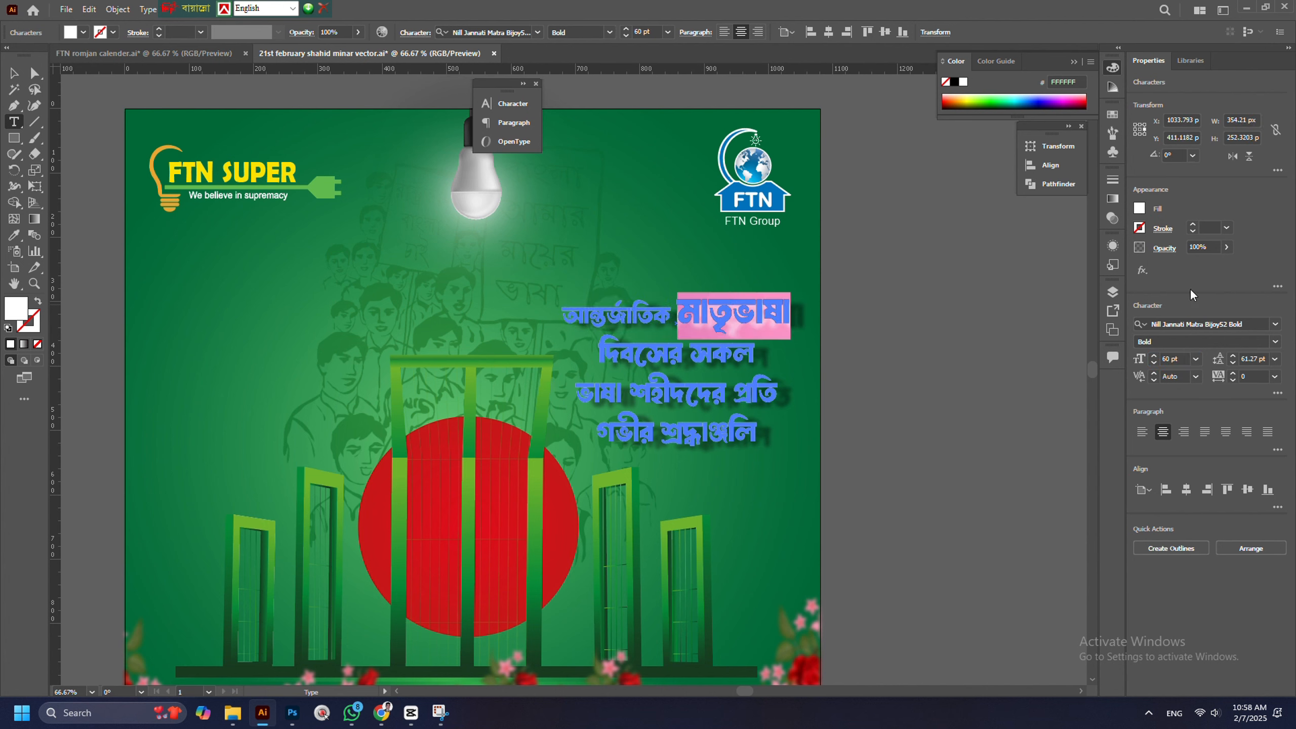
Colour the word মাতৃভাষা yellow (FFF200) and set the line দিবসের সকল to 40 pt
left_click(1139, 208)
left_click(13, 75)
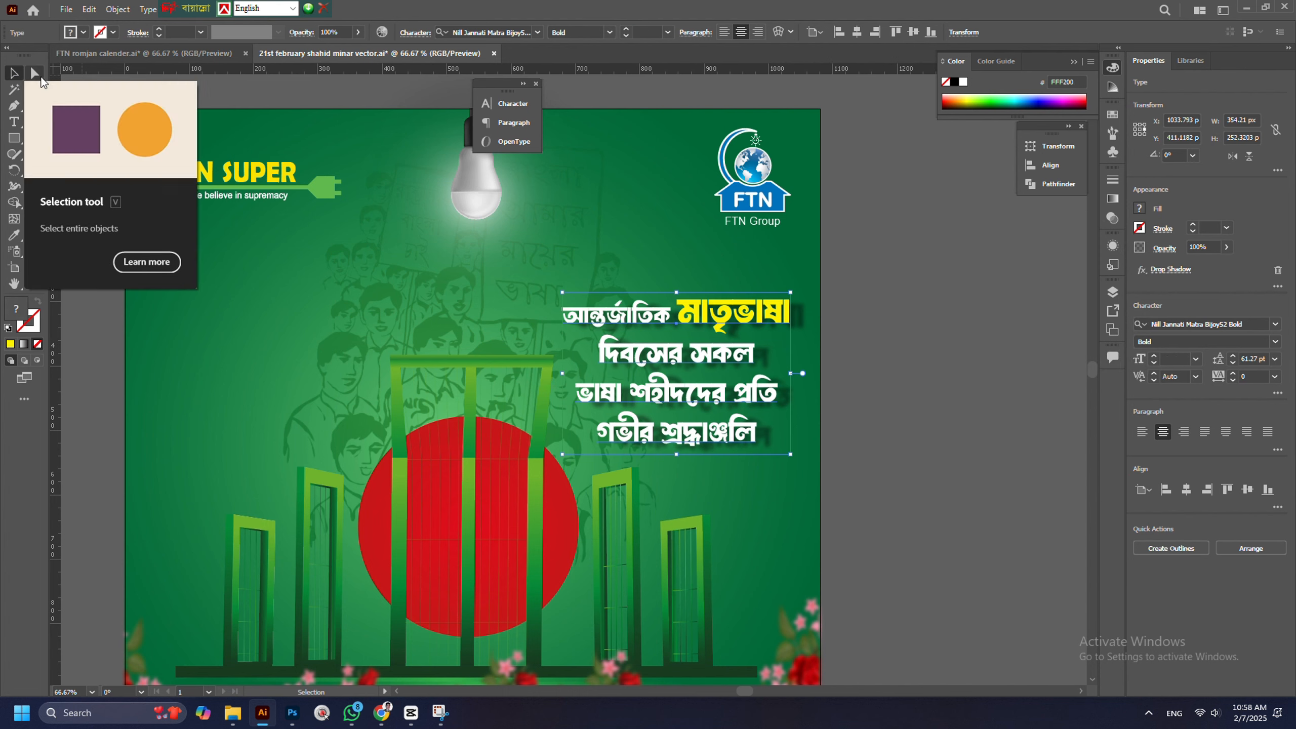
left_click(11, 125)
left_click_drag(604, 349, 654, 363)
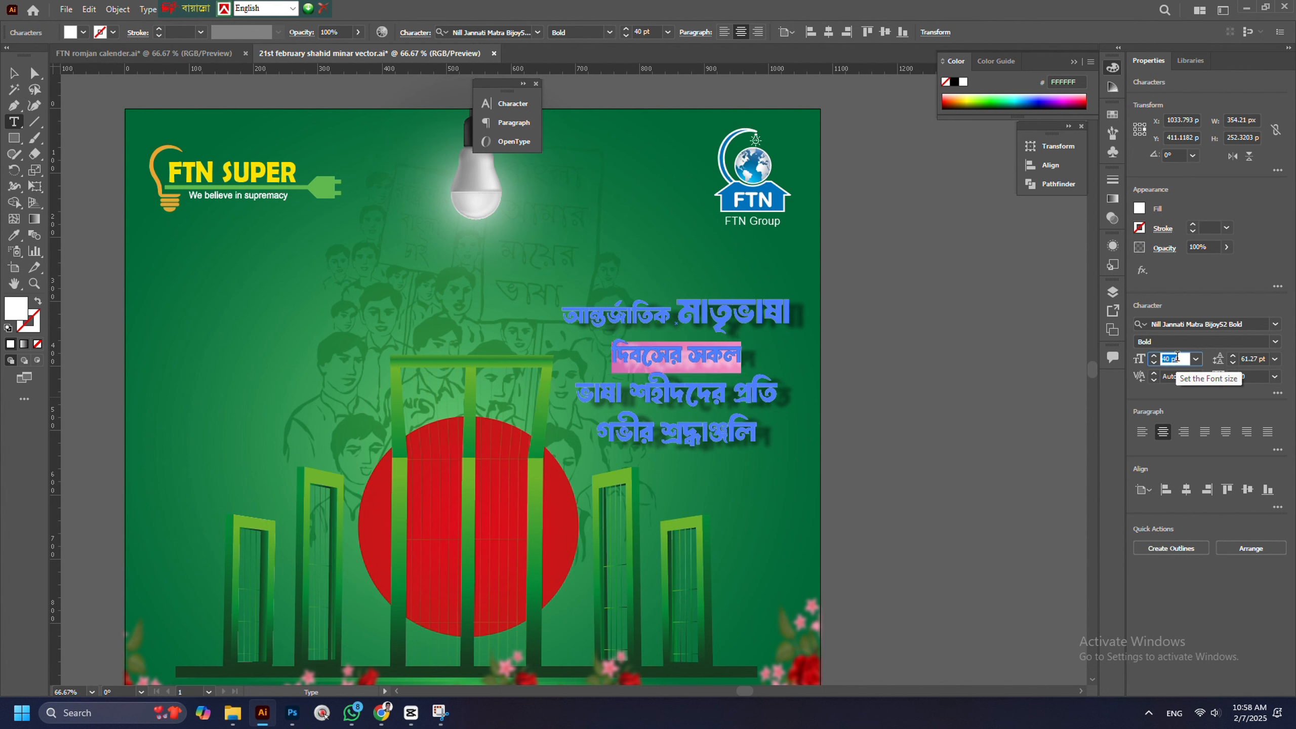
Set ভাষা শহীদদের to 60 pt in yellow and reduce the size of প্রতি and the line গভীর শ্রদ্ধাঞ্জলি
left_click_drag(579, 388, 725, 386)
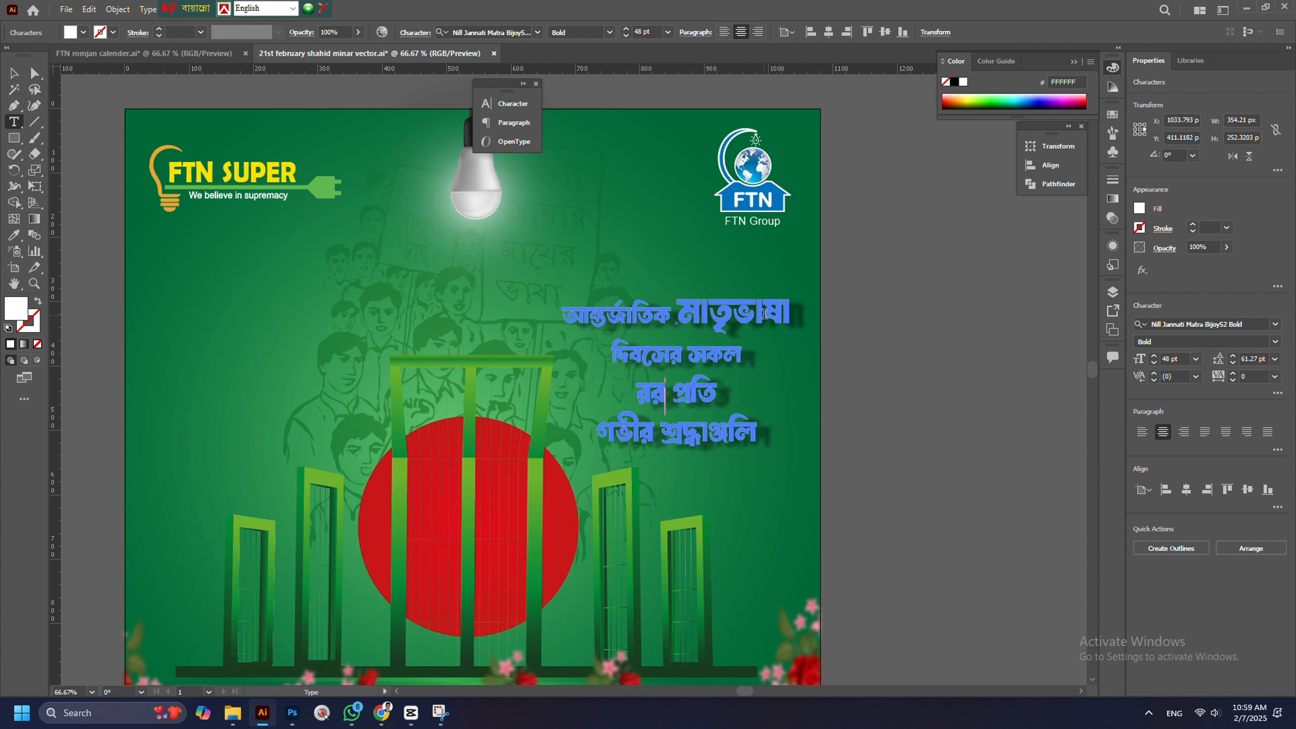
key("ctrl+z")
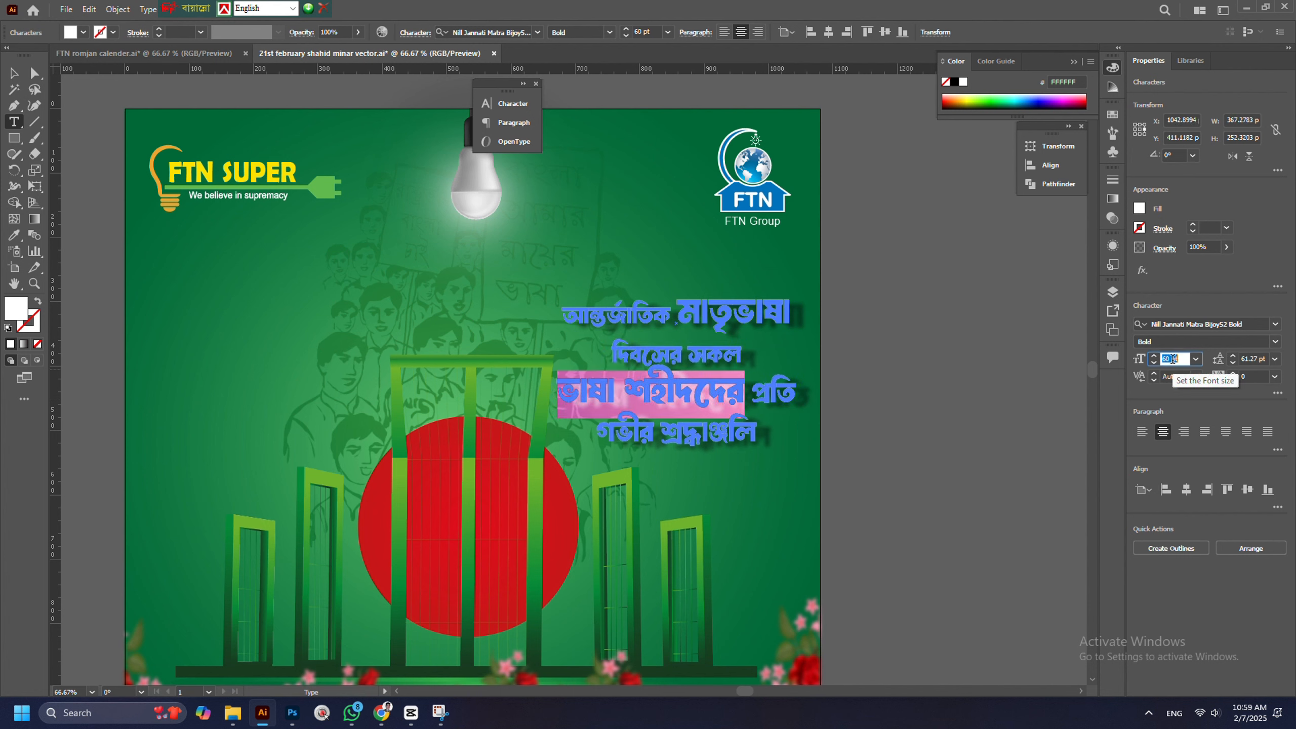
left_click(1147, 226)
left_click_drag(752, 393, 777, 393)
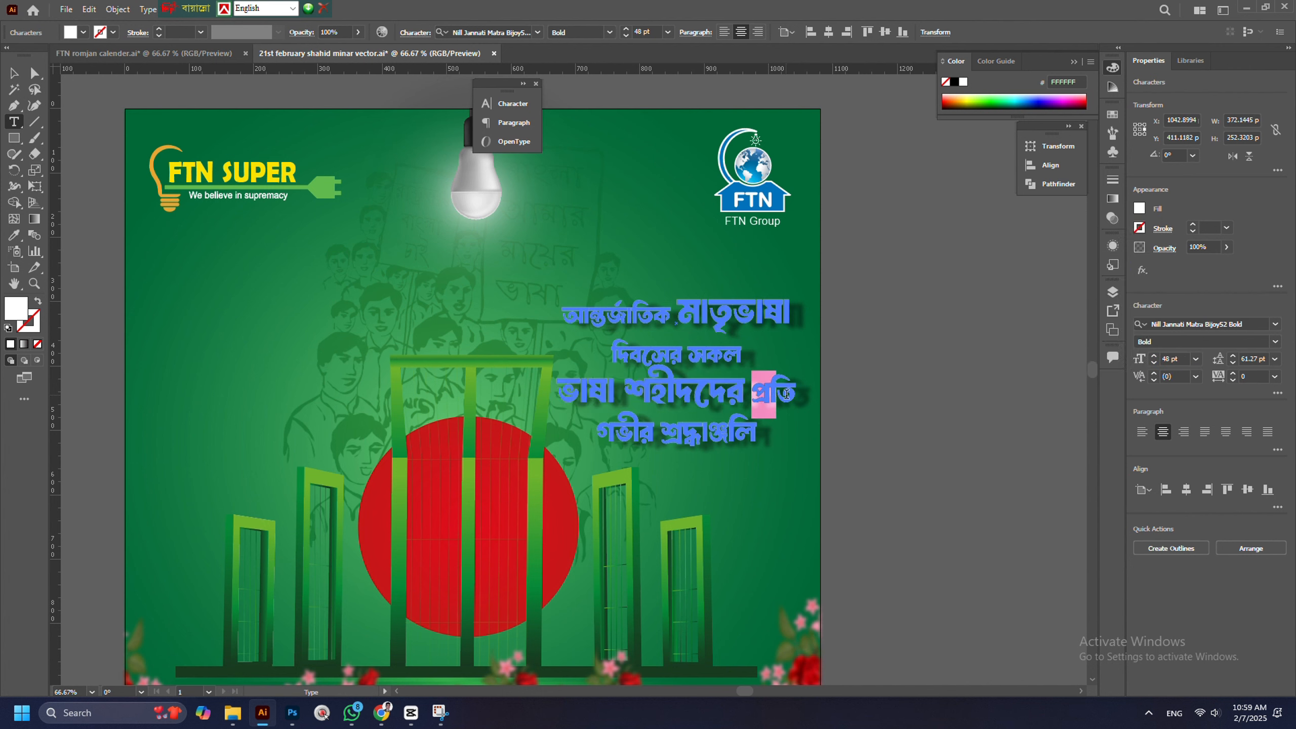
left_click(13, 73)
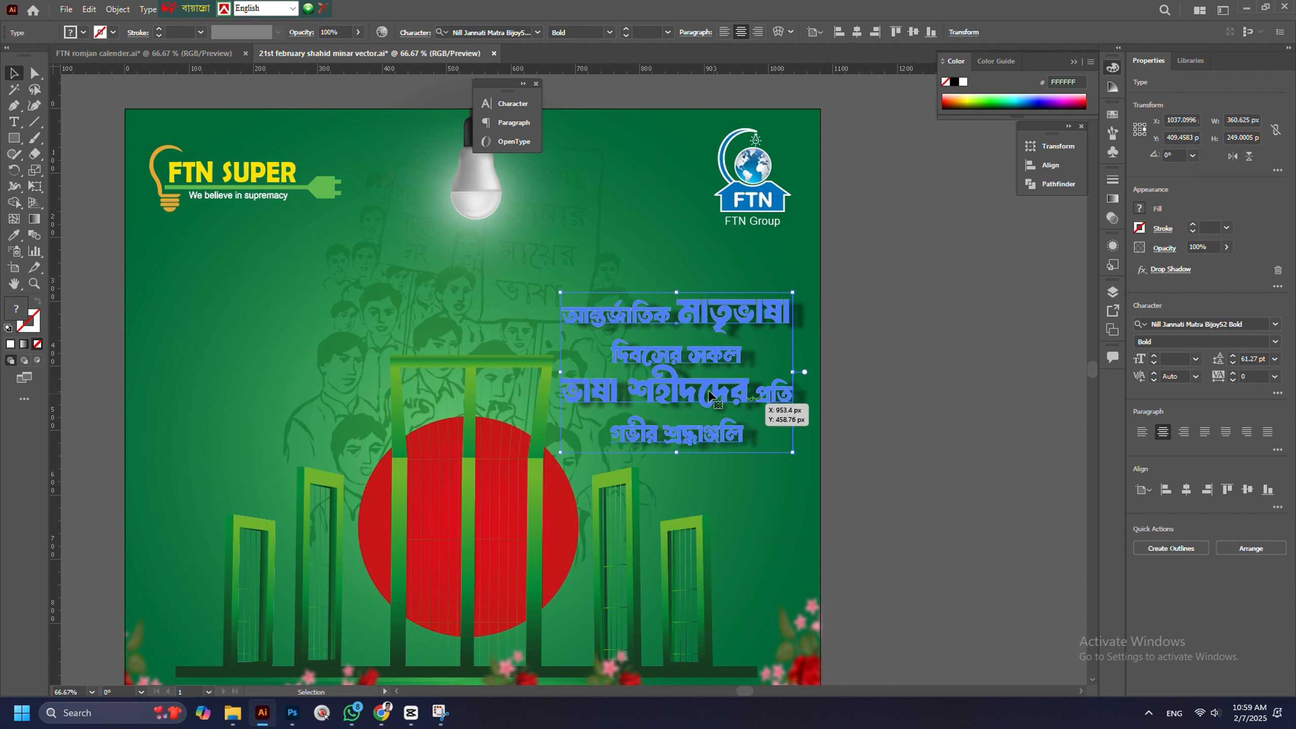
Try to widen the message text's line spacing to 69.27 pt
key("alt+Up")
key("alt+Up")
key("alt+Up")
key("alt+Down")
key("alt+Down")
key("alt+Down")
key("alt+Down")
key("alt+Down")
key("alt+Down")
key("alt+Down")
key("alt+Down")
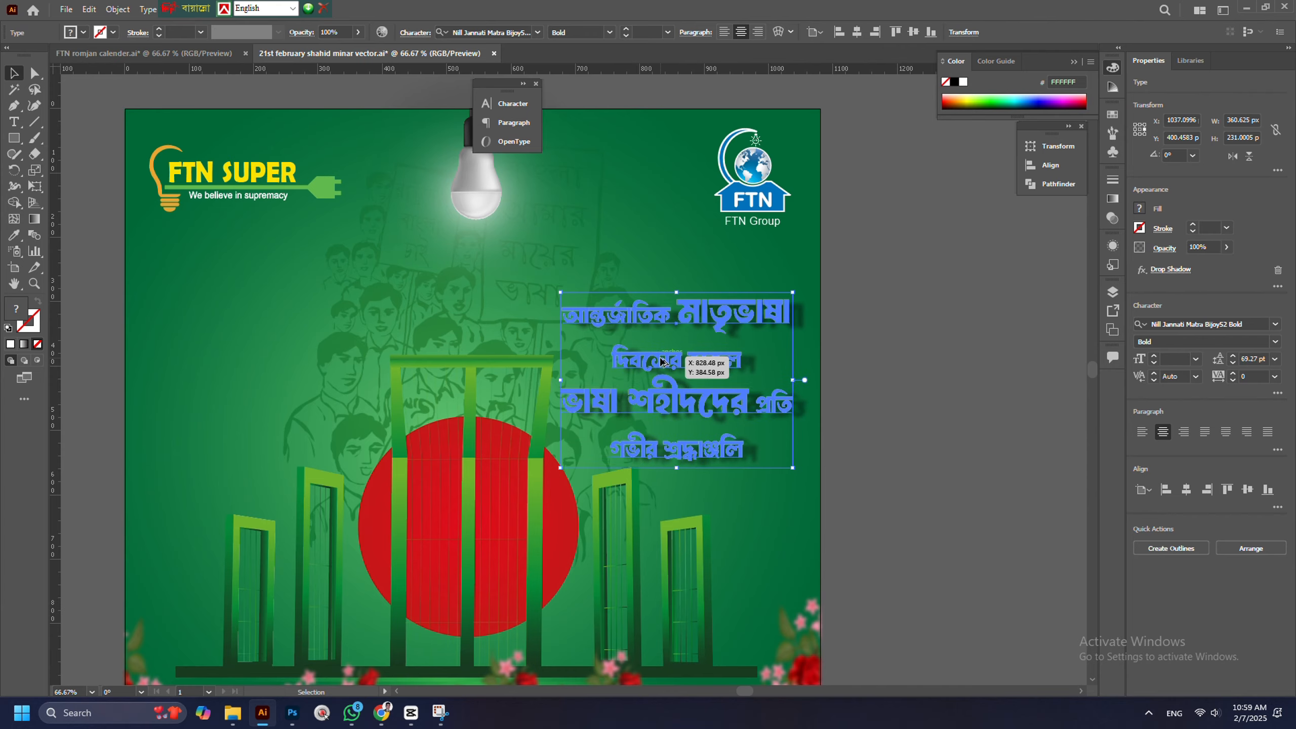
Position the message text beside the monument, below the FTN Group logo
left_click(820, 287)
scroll(827, 287, "down", 1)
left_click_drag(742, 273, 748, 283)
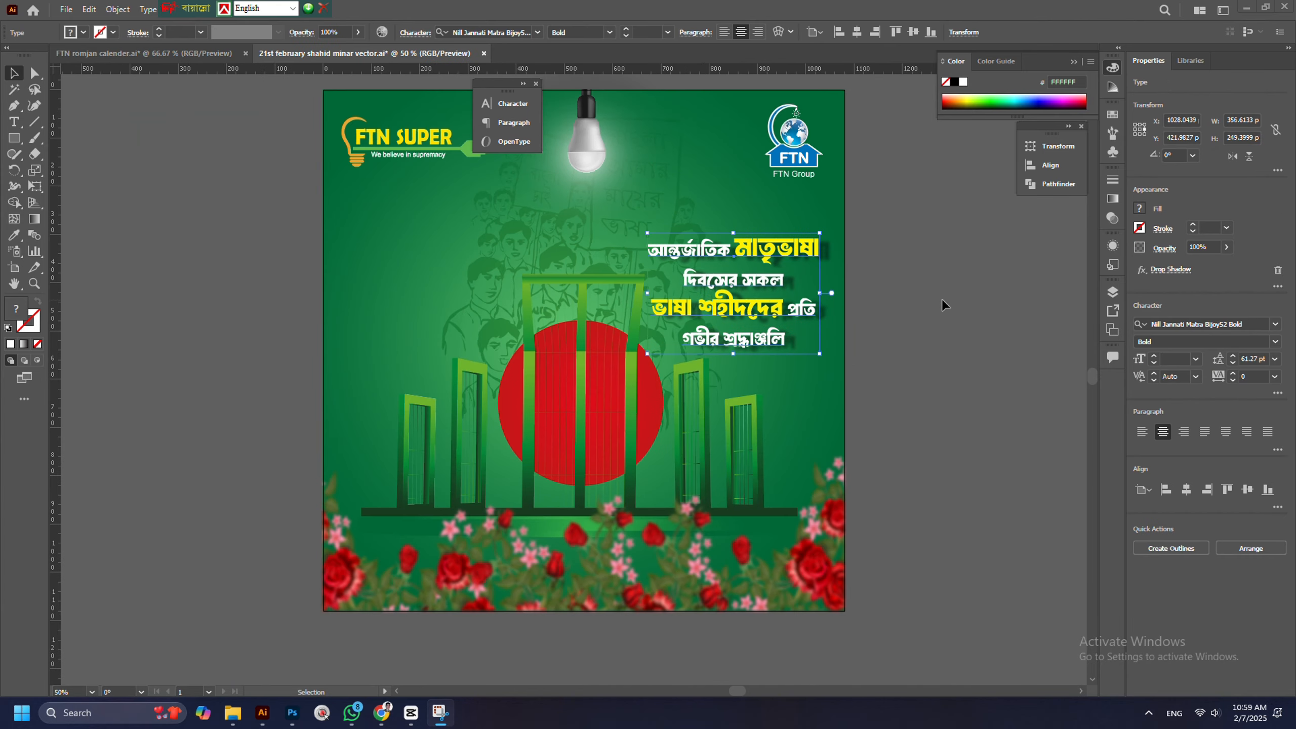
left_click(946, 303)
scroll(704, 272, "down", 1)
scroll(724, 275, "up", 3)
left_click(776, 292)
left_click_drag(776, 293, 795, 286)
left_click(1008, 341)
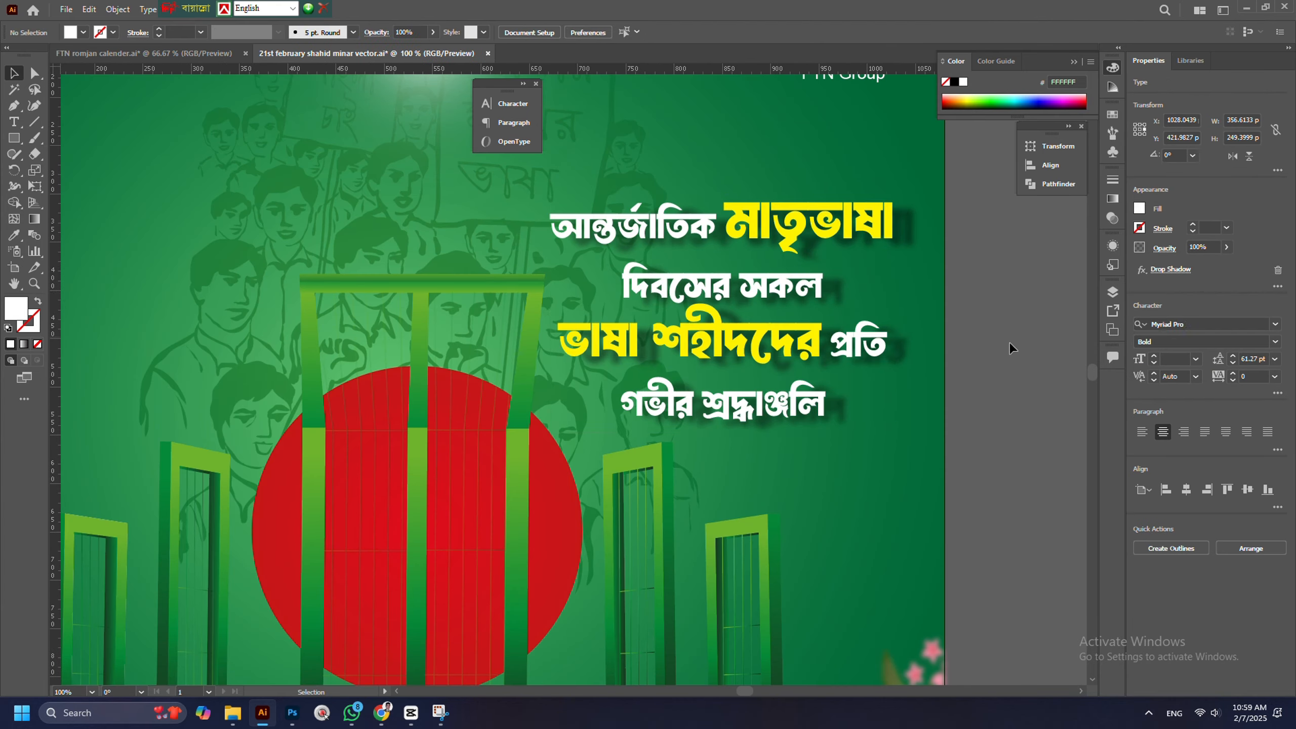
Draw a circle about 548 px across beside the poster and give it a gradient fill
scroll(677, 240, "down", 4)
left_click_drag(14, 138, 64, 173)
mouse_move(610, 312)
left_mouse_down()
mouse_move(674, 379)
mouse_move(294, 317)
left_mouse_up()
key("g")
left_click(300, 308)
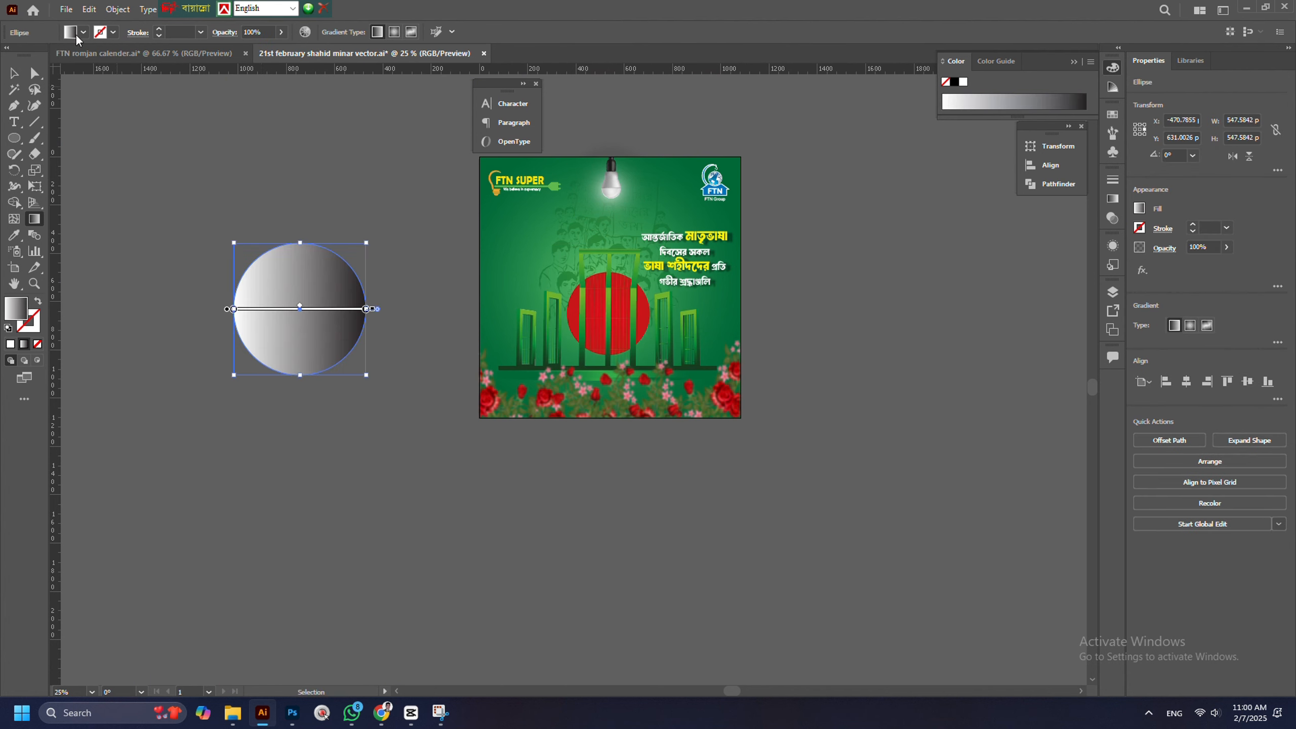
Make the circle's gradient radial, with a yellow centre and a black outer stop at 0% opacity
left_click(394, 32)
double_click(300, 308)
double_click(365, 309)
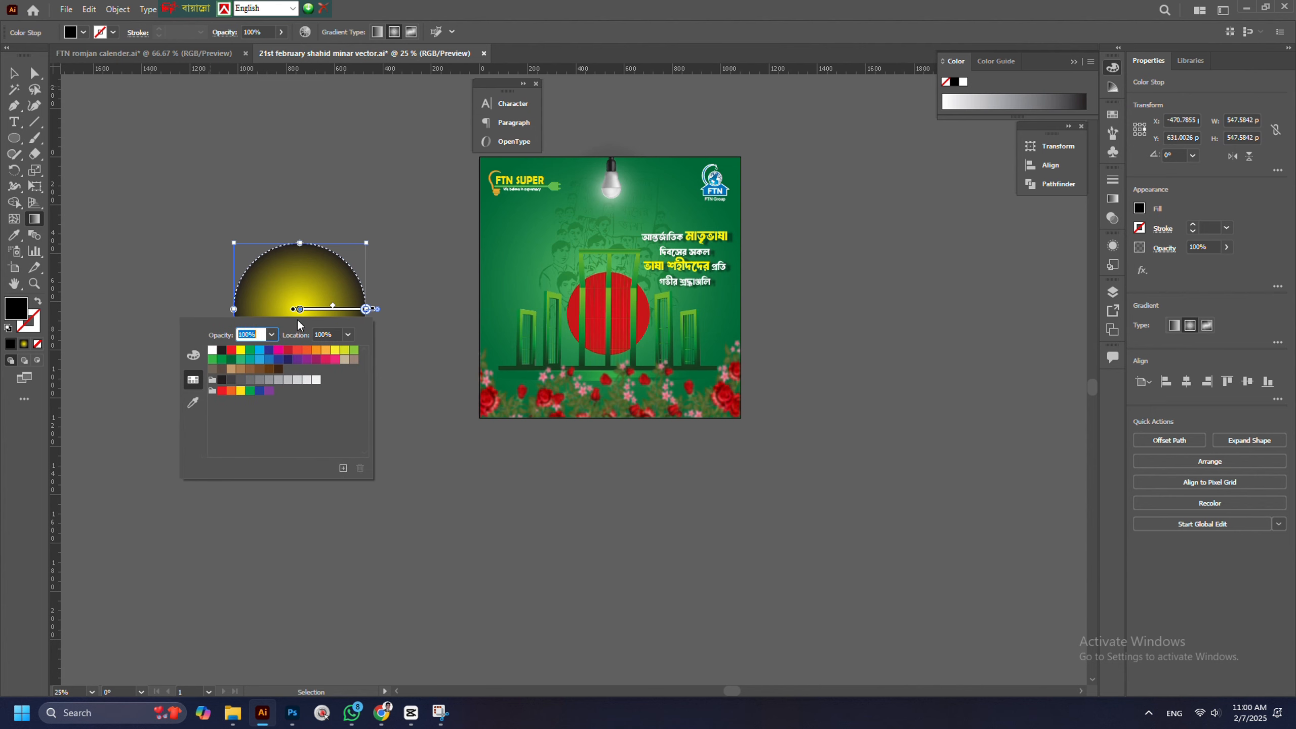
left_click(286, 349)
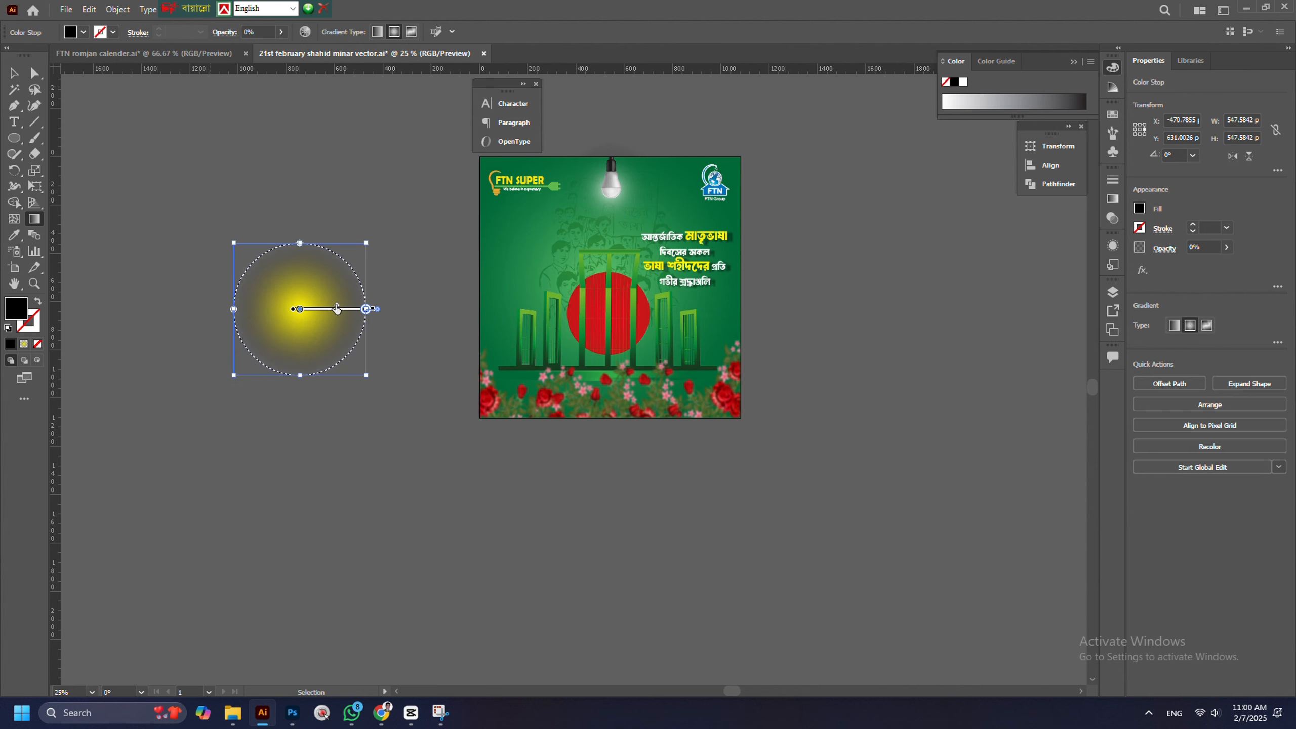
Move the yellow glow circle onto the red sun behind the monument
left_click(11, 74)
left_click_drag(294, 310, 599, 309)
scroll(598, 309, "up", 2)
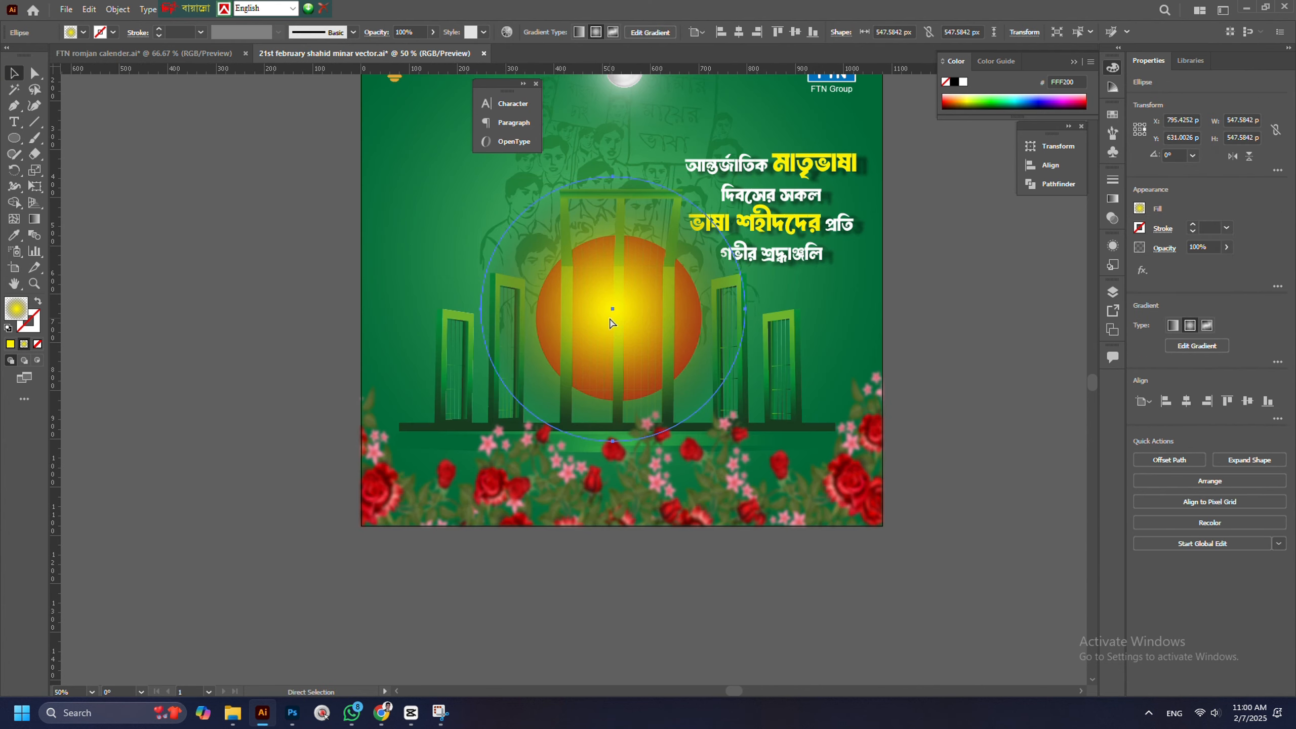
Lock the yellow glow, bring the monument with its red sun to the front, and unlock the glow again
key("ctrl+2")
left_click(616, 376)
key("ctrl+shift+]")
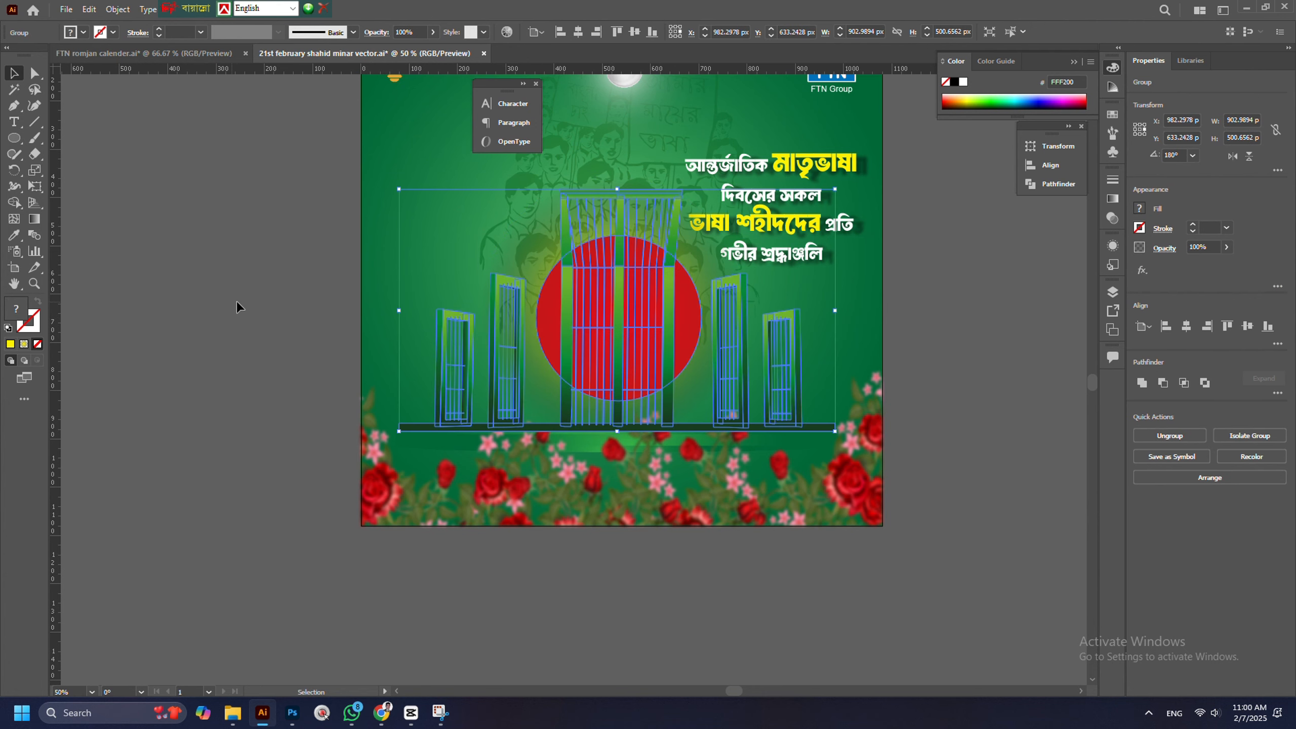
left_click(235, 301)
scroll(663, 299, "down", 1)
key("ctrl+alt+2")
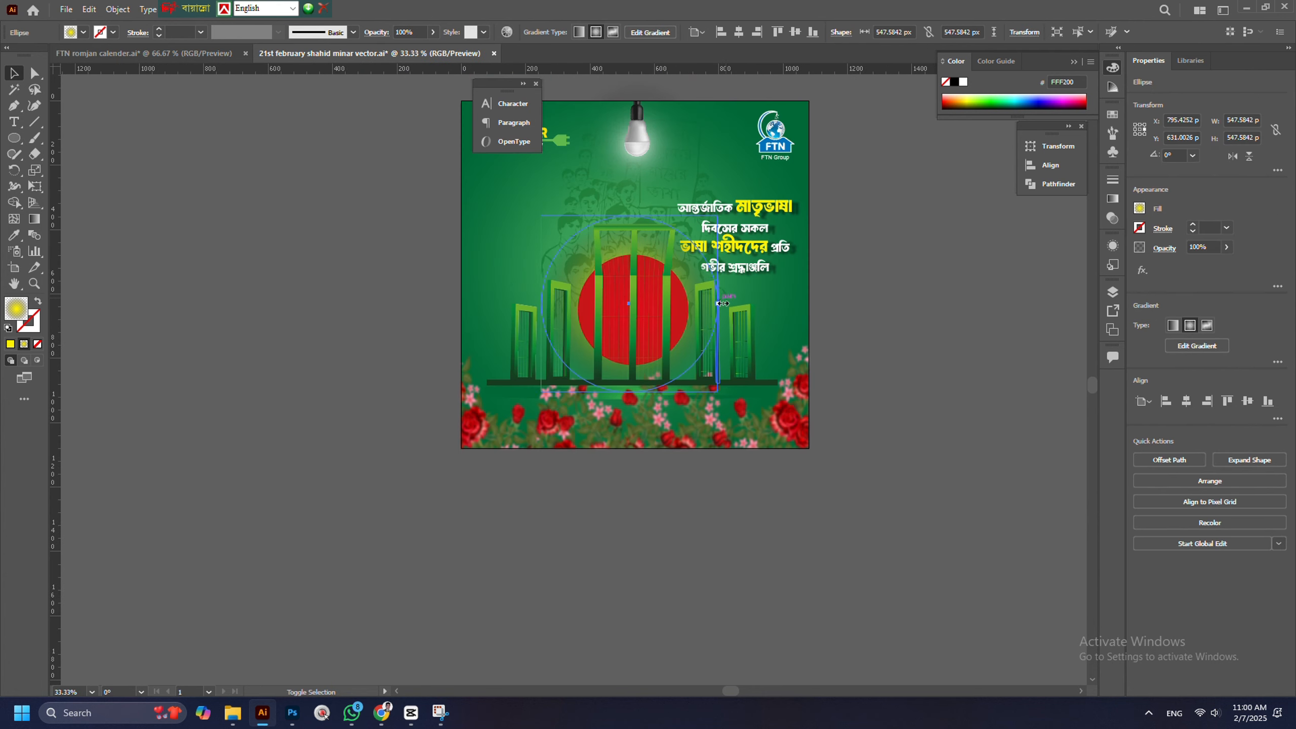
Enlarge the yellow glow circle so it spreads wider around the red sun
left_click_drag(717, 304, 752, 302)
left_click(862, 311)
scroll(680, 350, "down", 2)
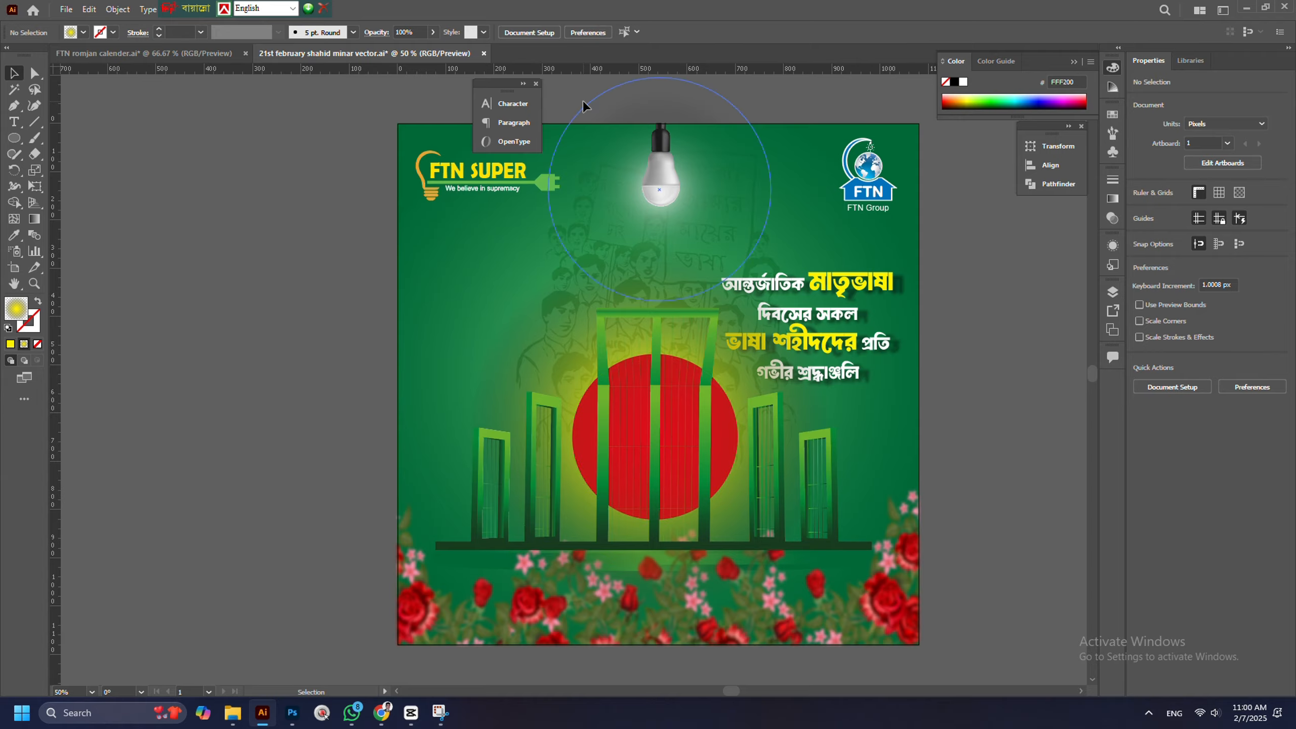